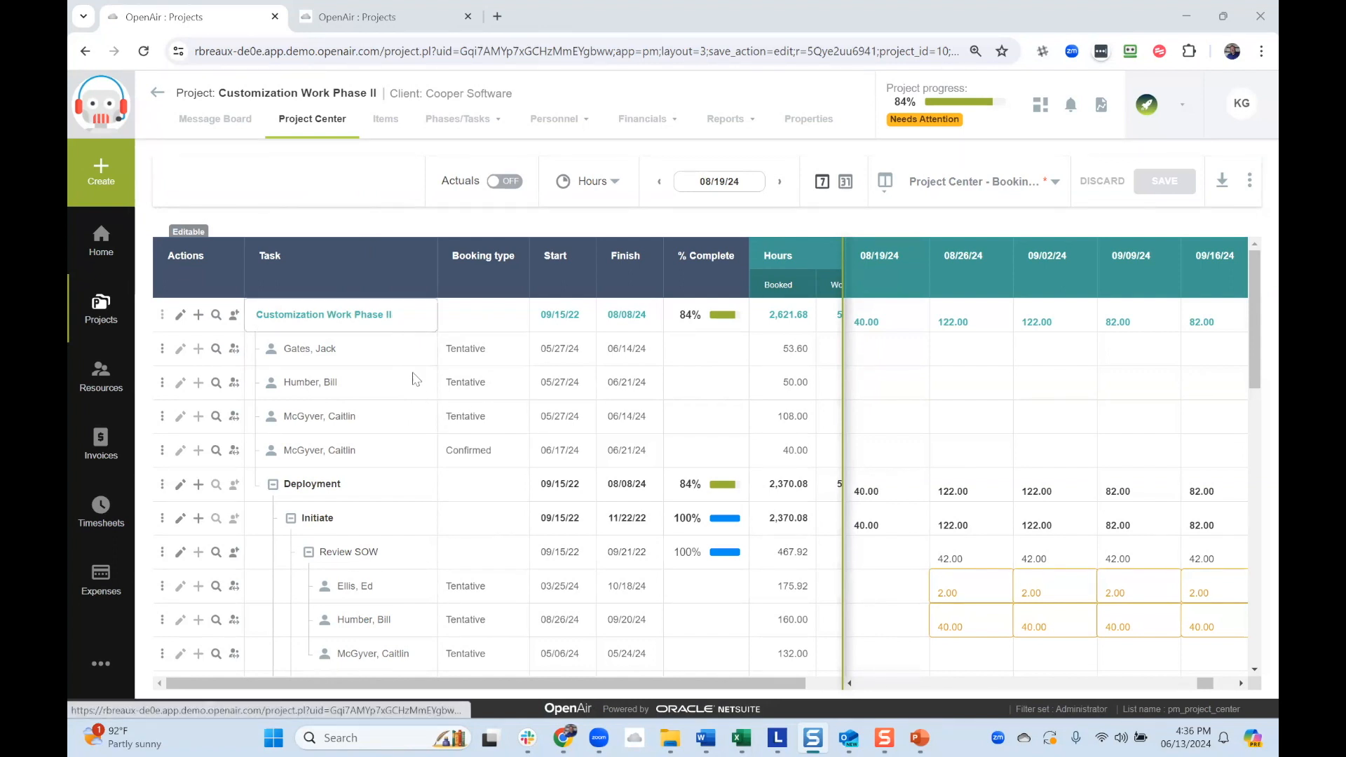
- Reassign the confirmed project-level booking for 06/17/24 to 06/21/24 to the generic Analyst resource
{"action": "scroll", "coordinate": [420, 466], "scroll_direction": "down", "scroll_amount": 1}
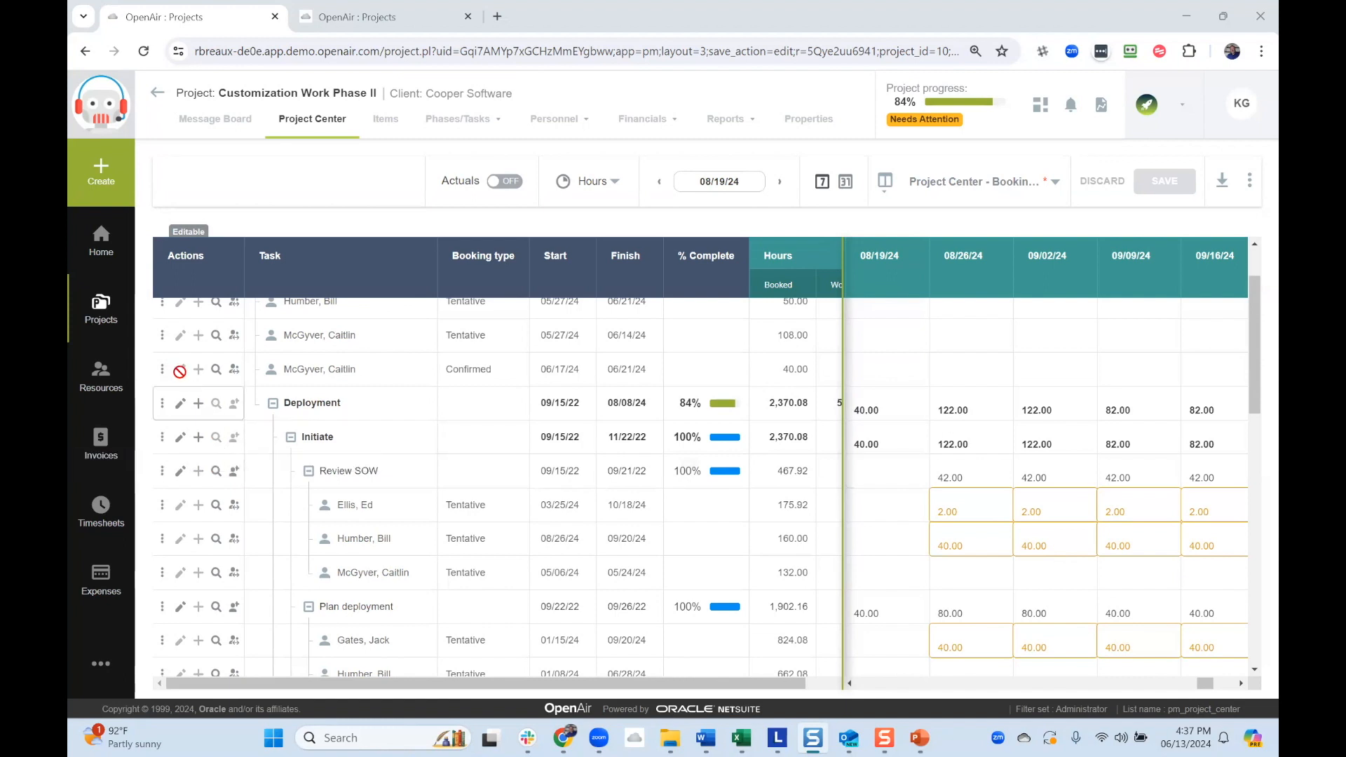
{"action": "left_click", "coordinate": [234, 370]}
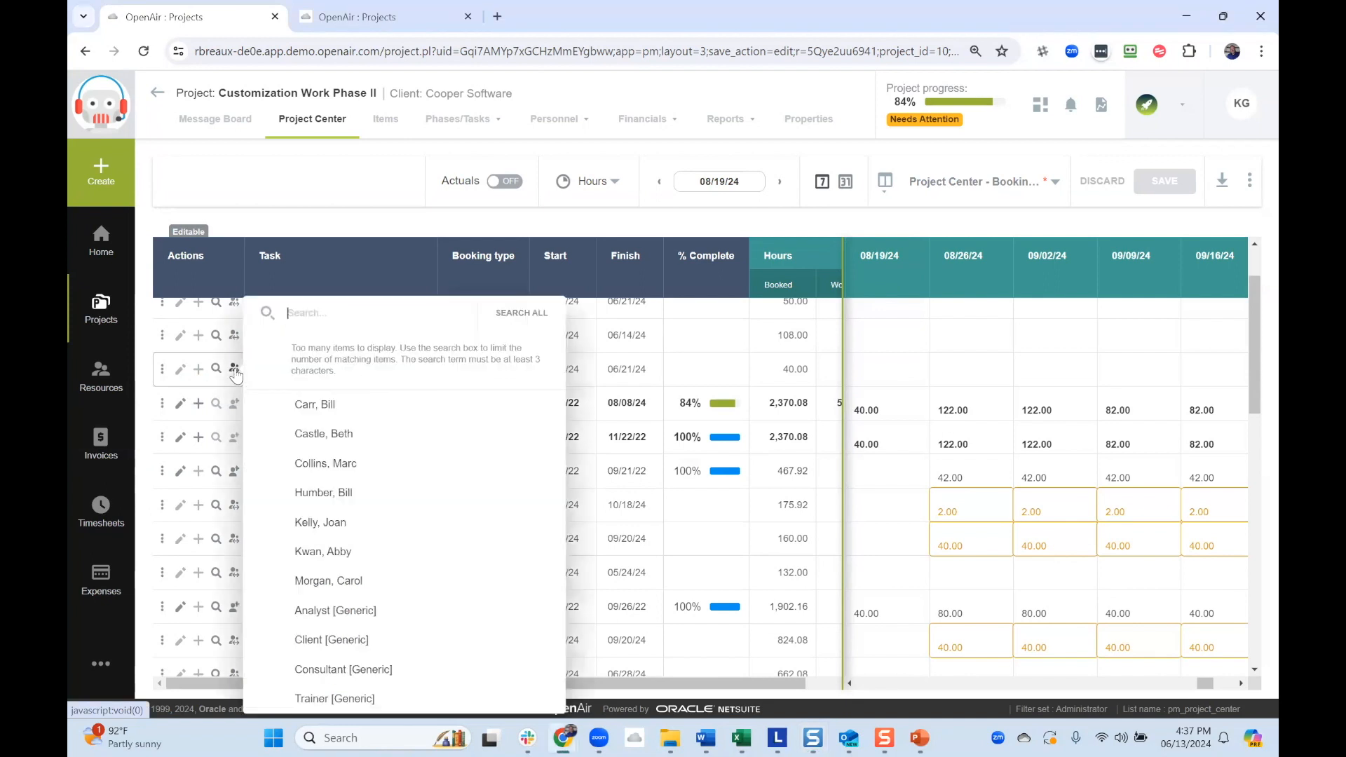
{"action": "left_click", "coordinate": [350, 613]}
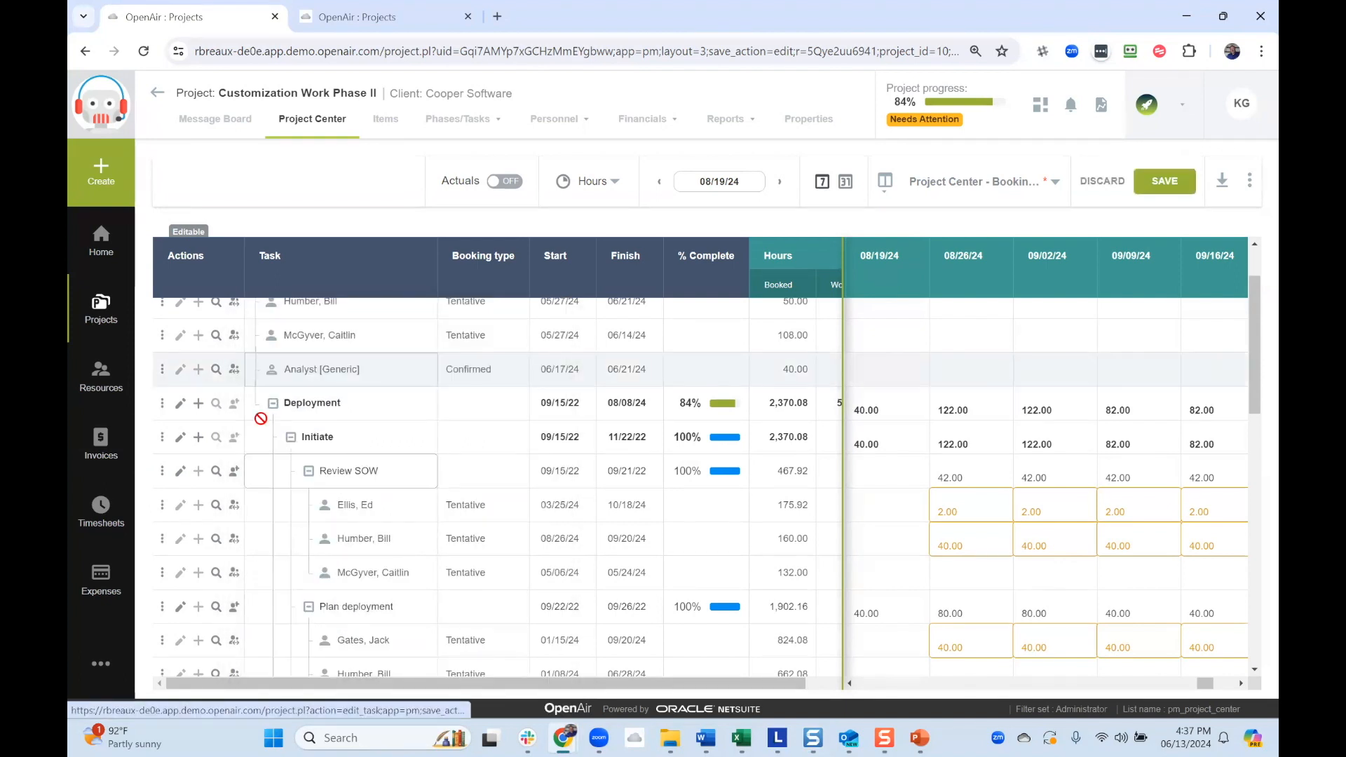
- Add multiple bookings for the generic Analyst from 06/01/24 to 06/30/24, totalling 200 hours
{"action": "left_click", "coordinate": [162, 370]}
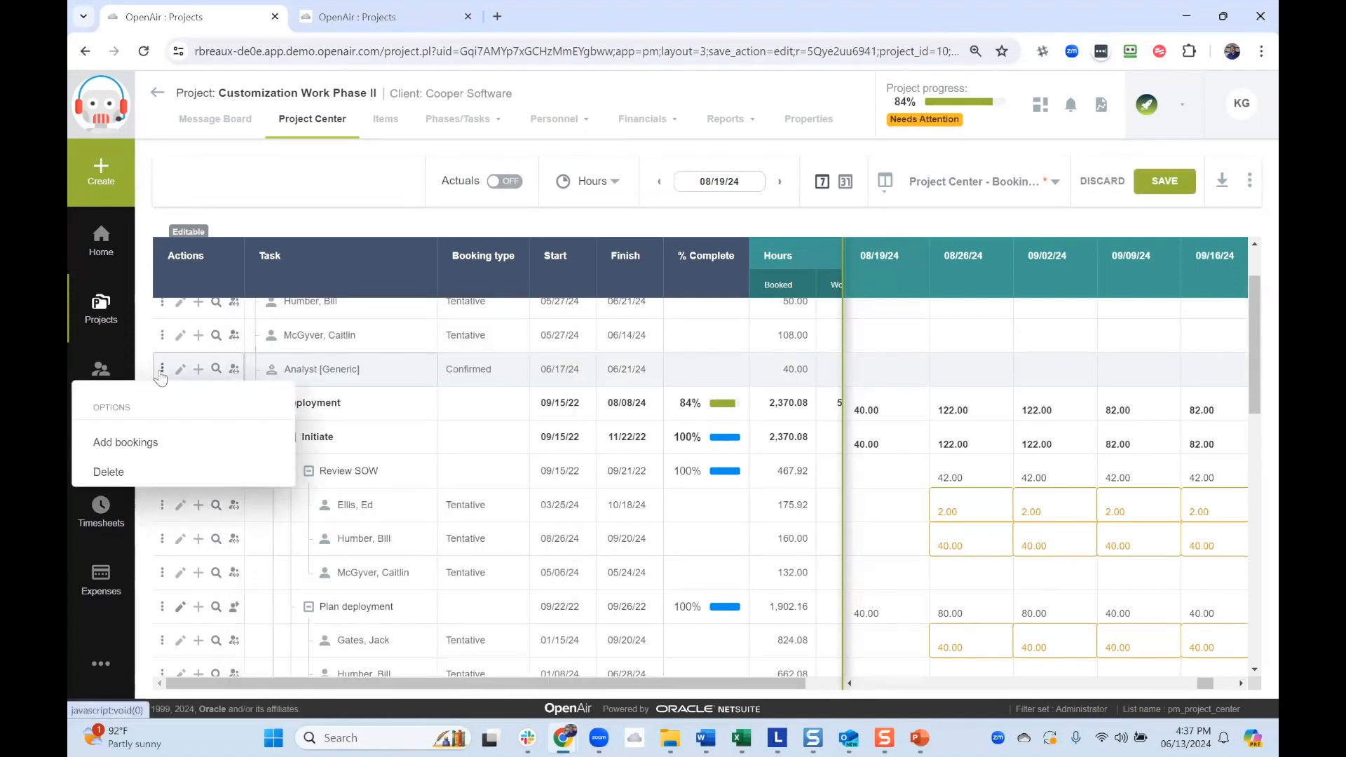
{"action": "left_click", "coordinate": [169, 444]}
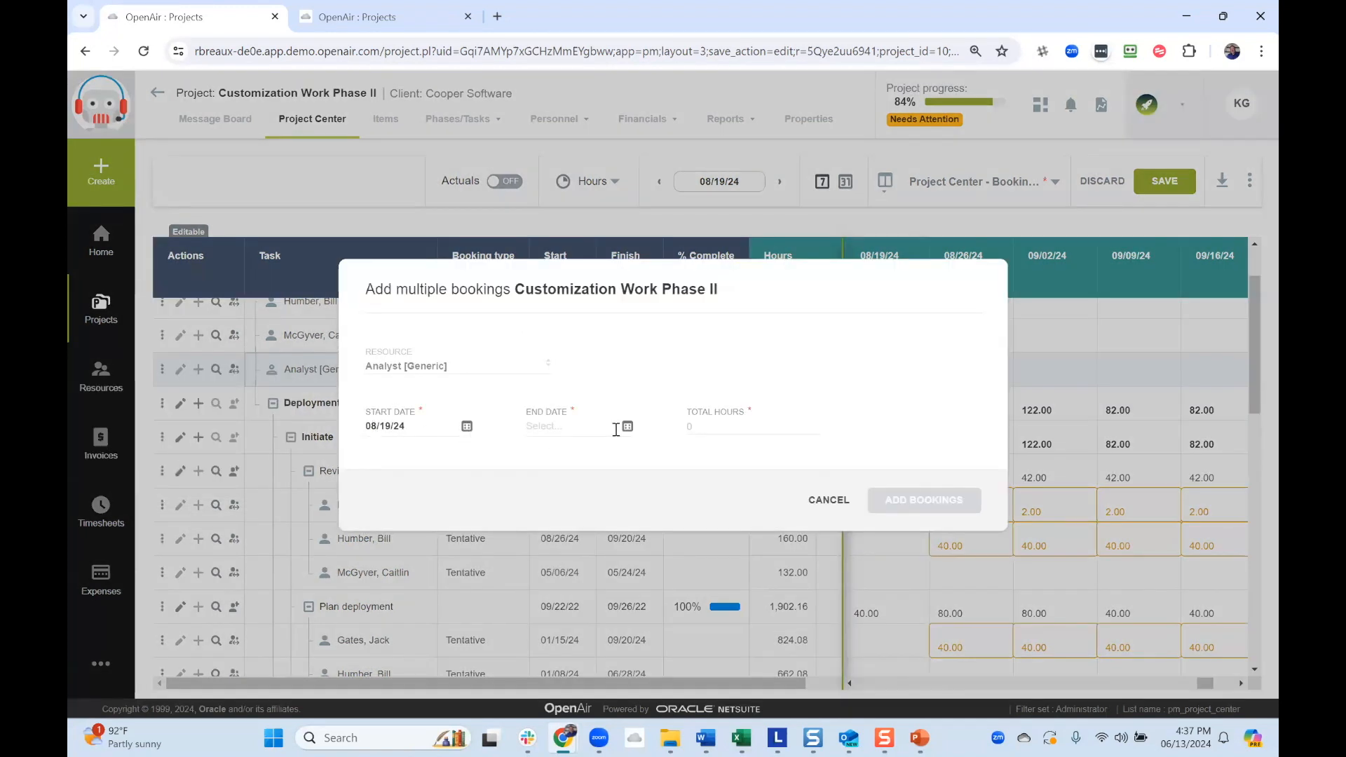
{"action": "left_click", "coordinate": [466, 426]}
{"action": "left_click", "coordinate": [416, 475]}
{"action": "left_click", "coordinate": [416, 475]}
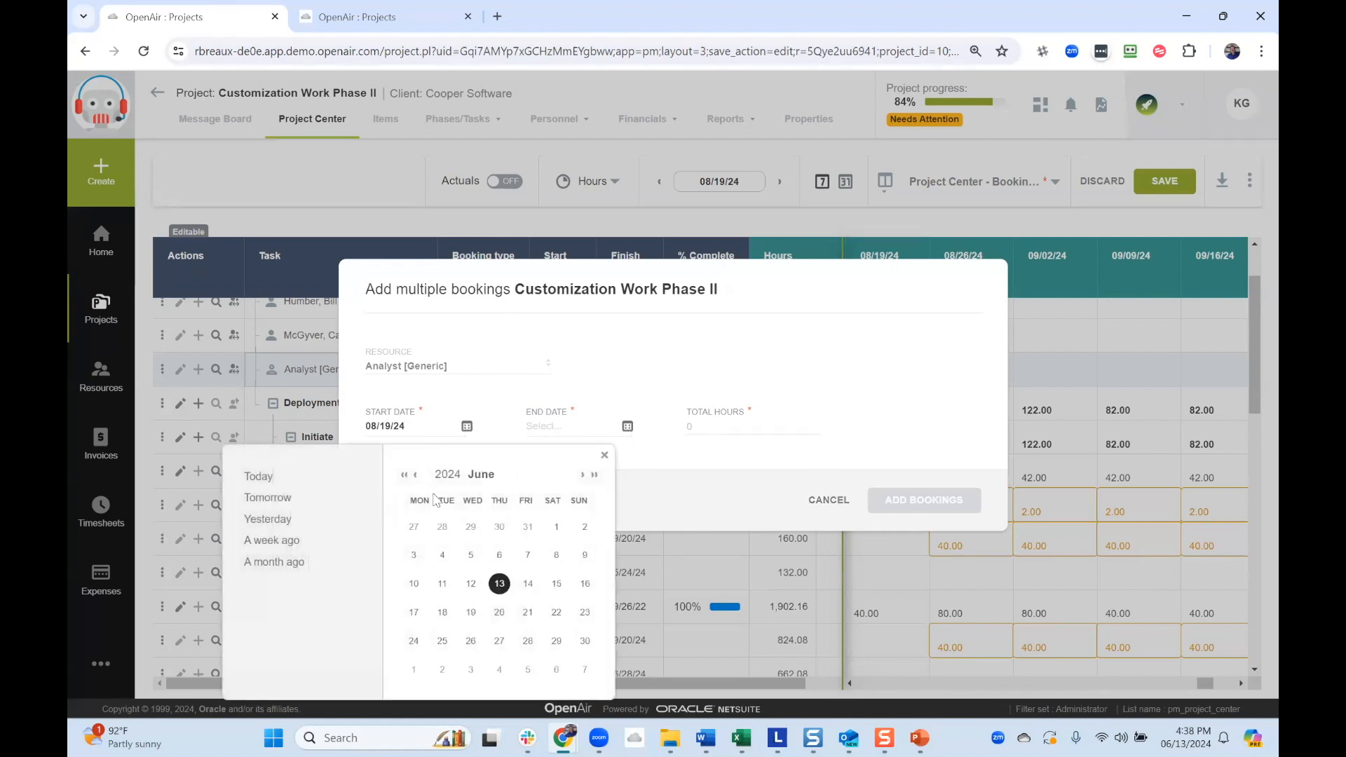
{"action": "left_click", "coordinate": [556, 528]}
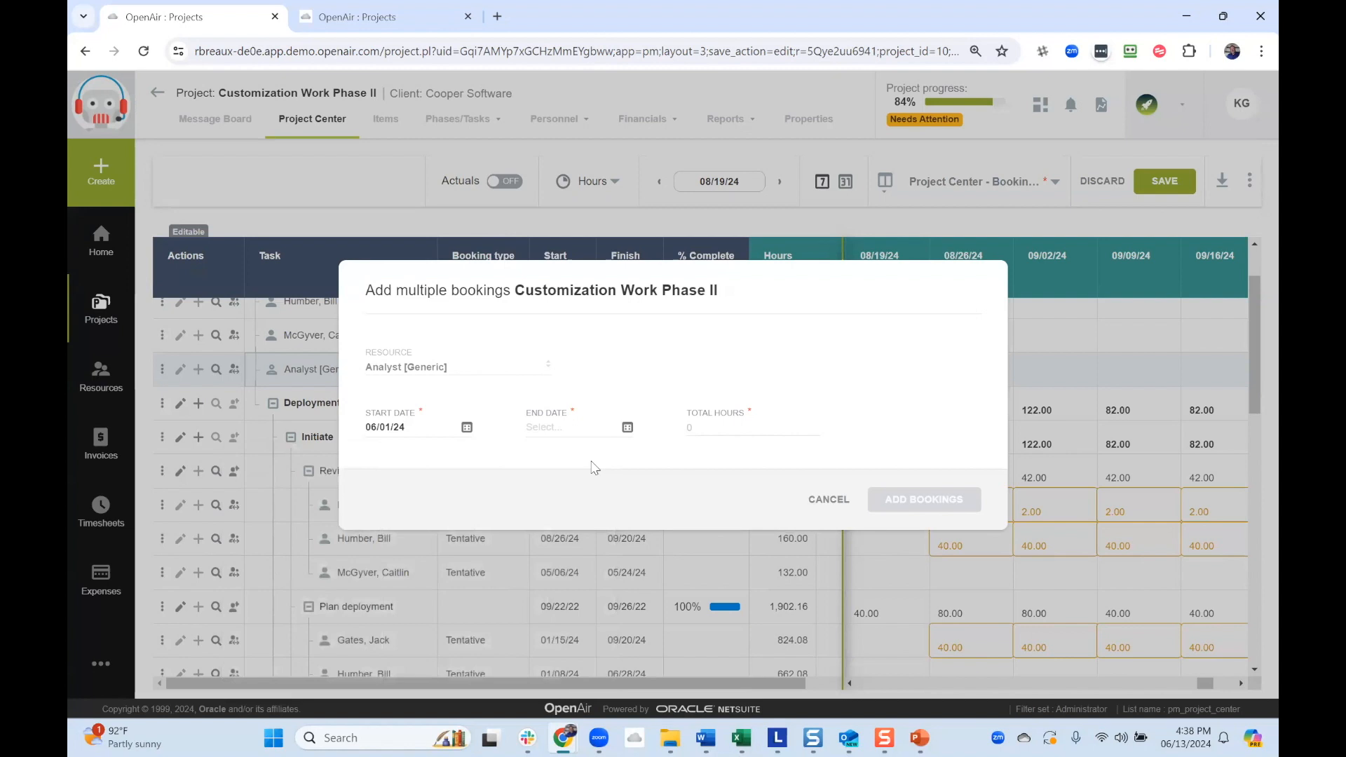
{"action": "left_click", "coordinate": [628, 427]}
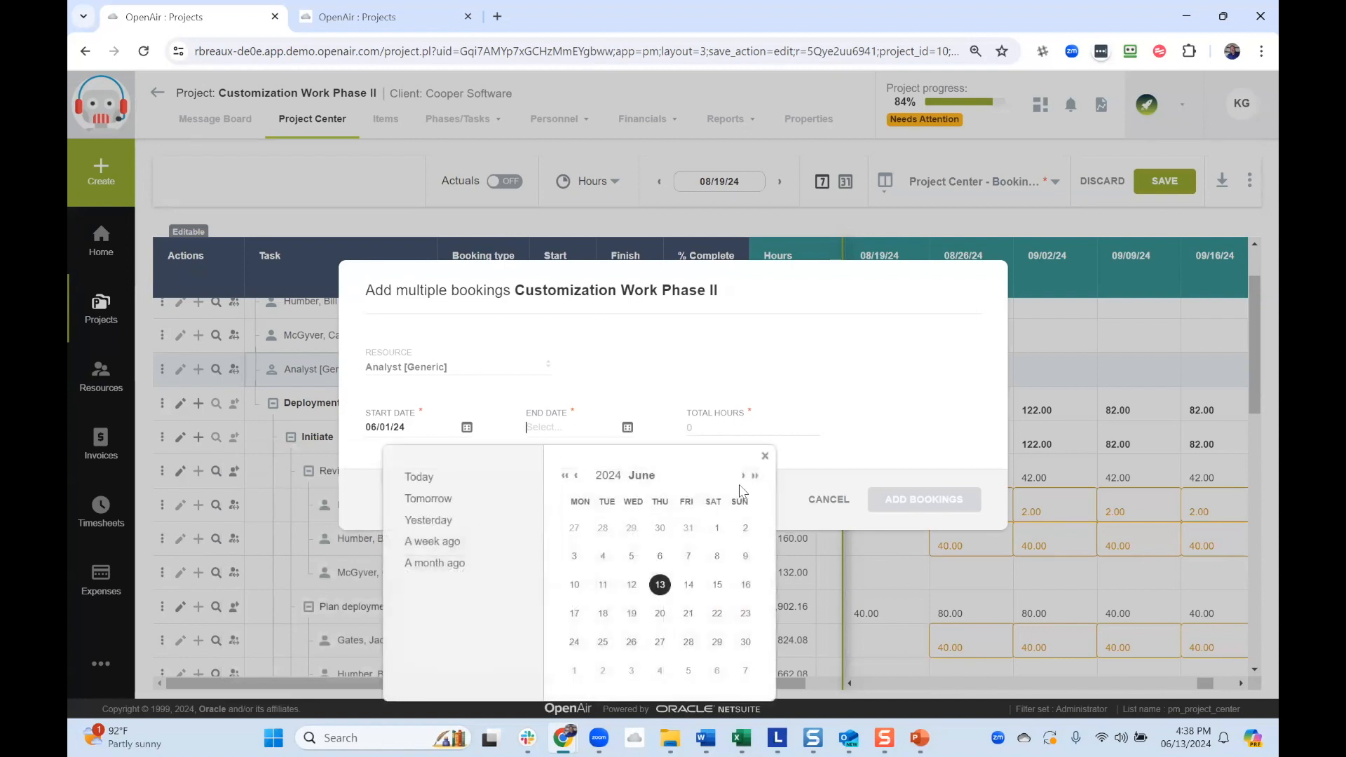
{"action": "left_click", "coordinate": [745, 643]}
{"action": "left_click", "coordinate": [737, 430]}
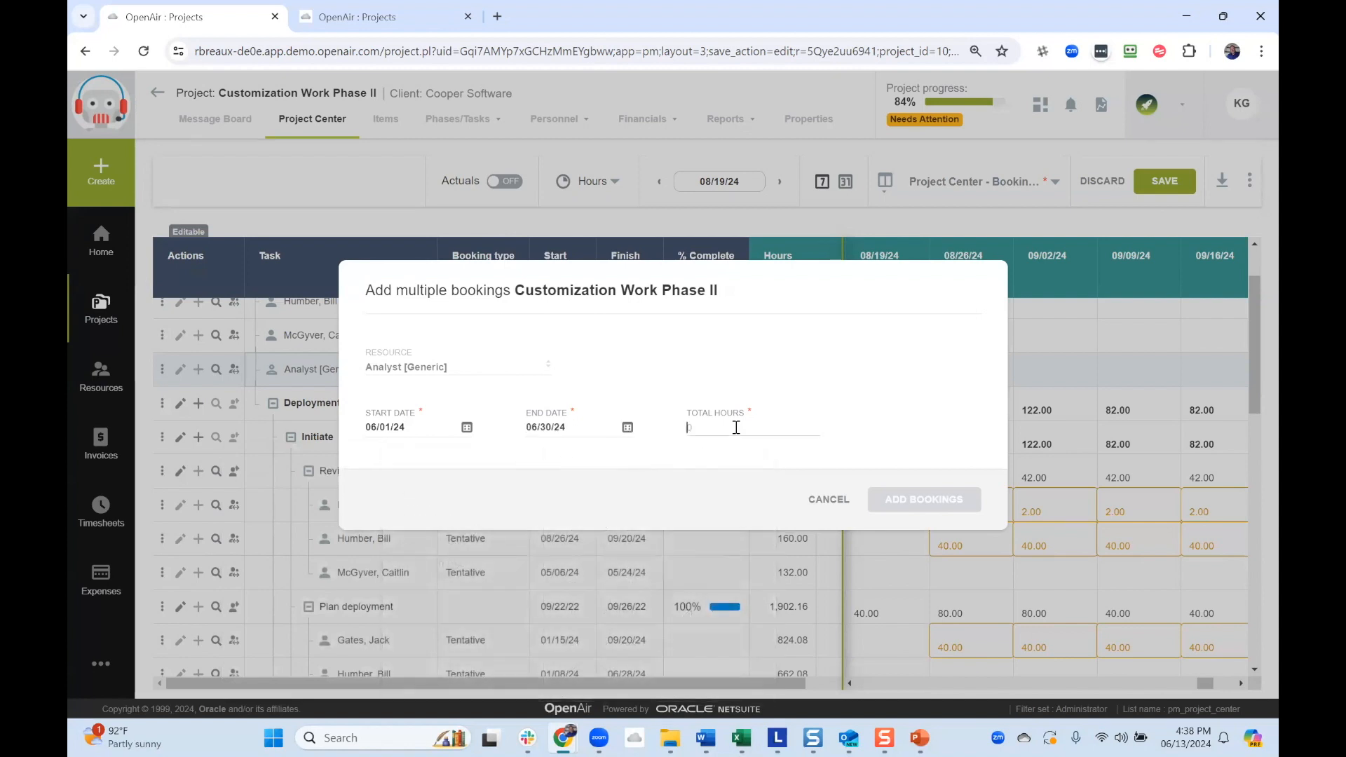
{"action": "type", "text": "200"}
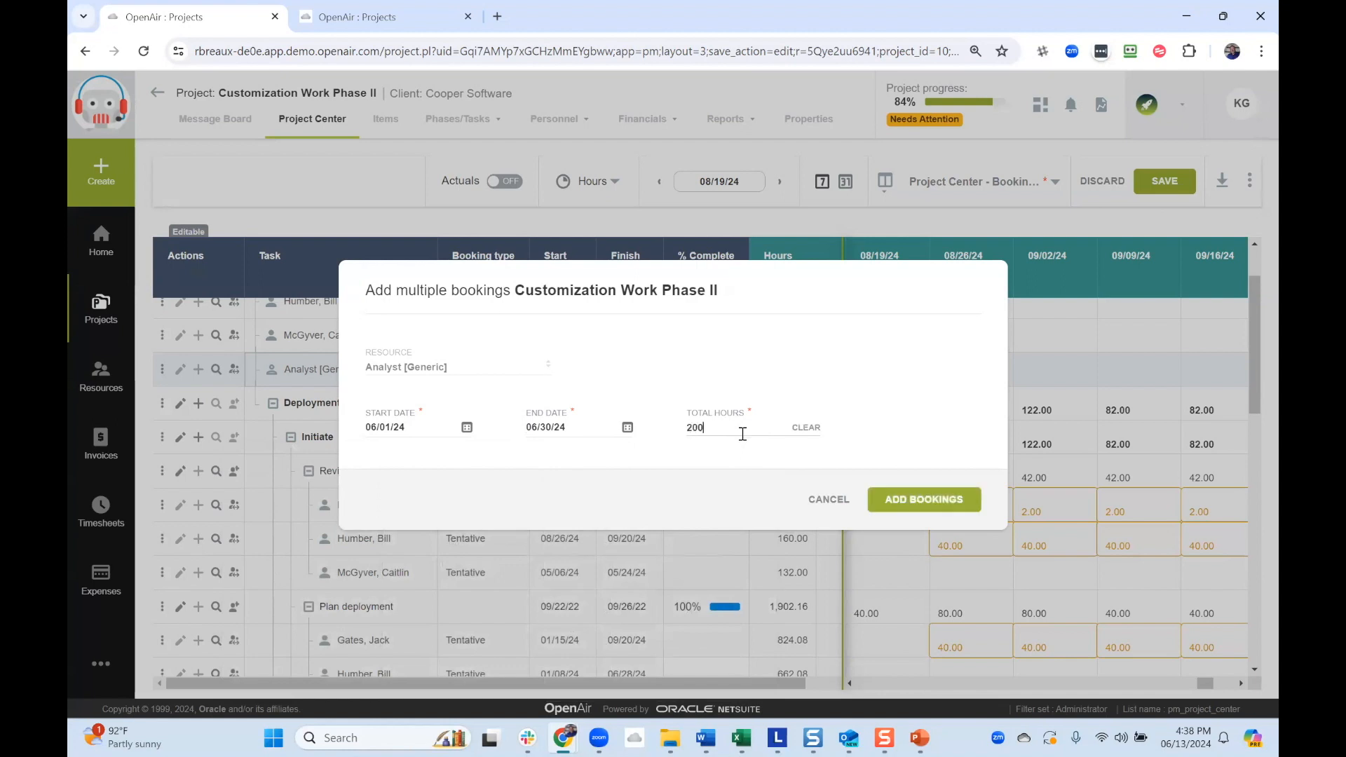
{"action": "left_click", "coordinate": [930, 506]}
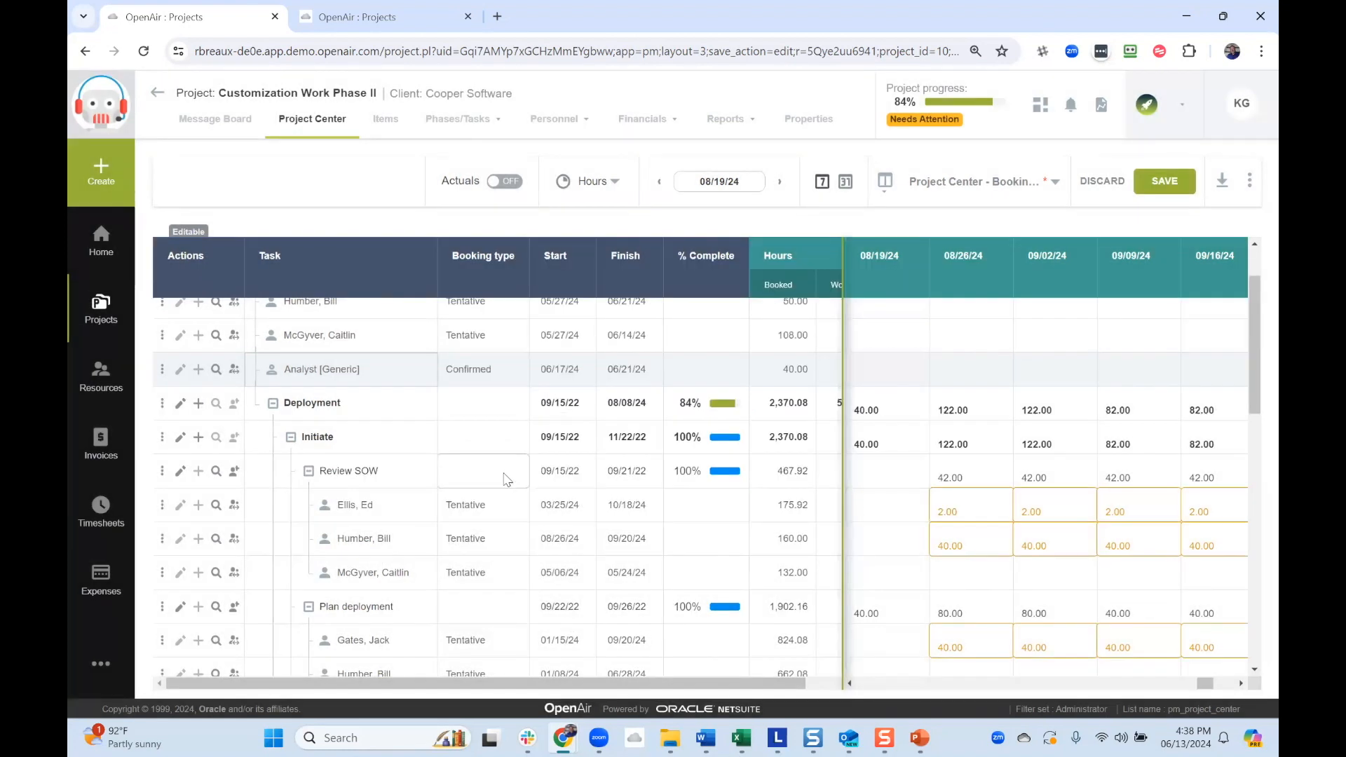
- Set the generic Analyst's booking type to Tentative and save the project bookings
{"action": "left_click", "coordinate": [478, 380]}
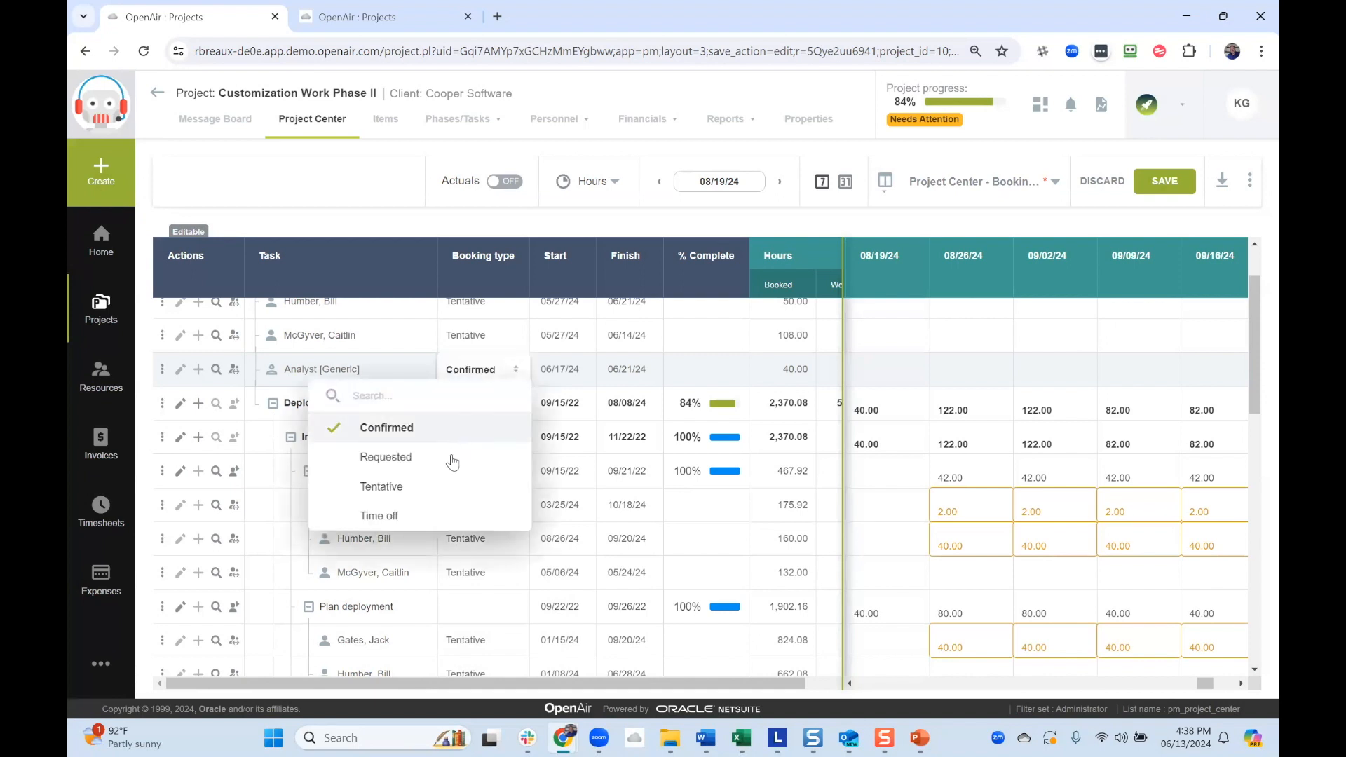
{"action": "left_click", "coordinate": [441, 491]}
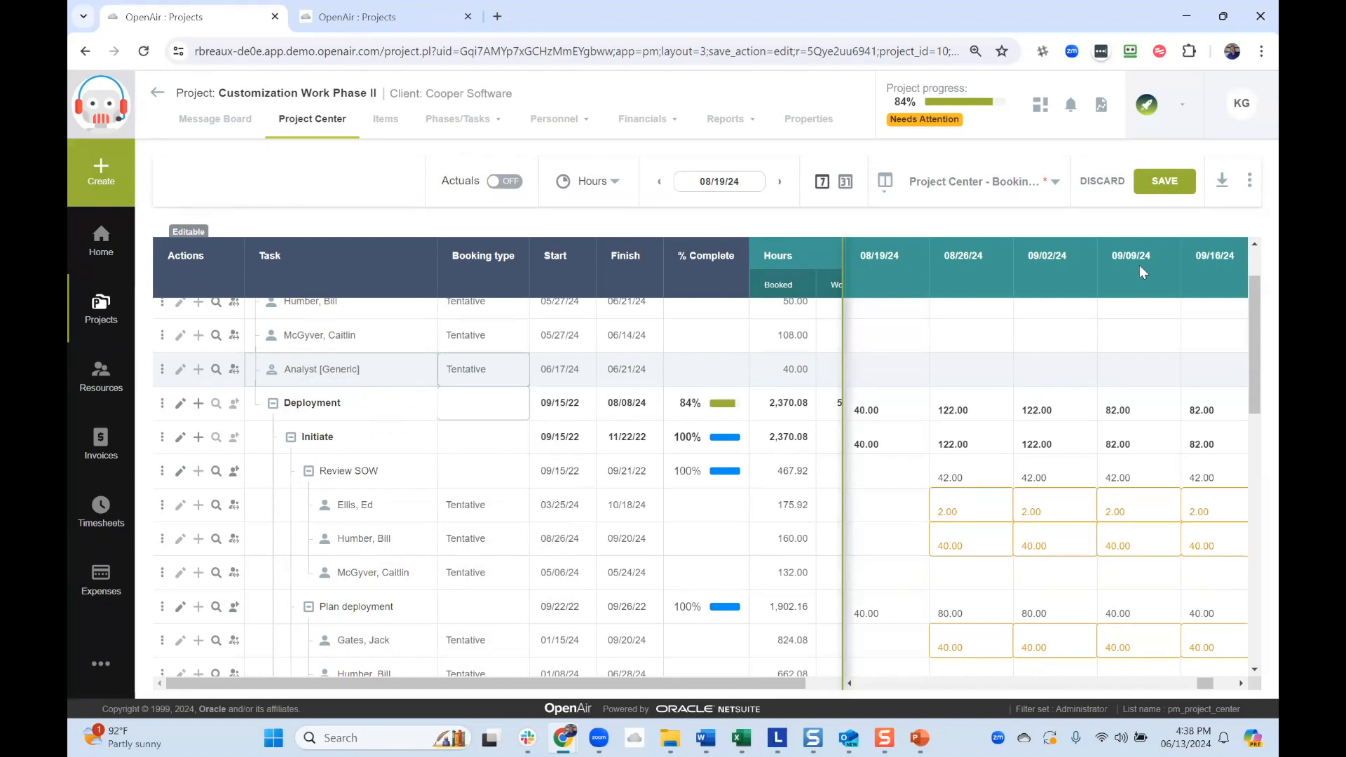
{"action": "left_click", "coordinate": [1166, 184]}
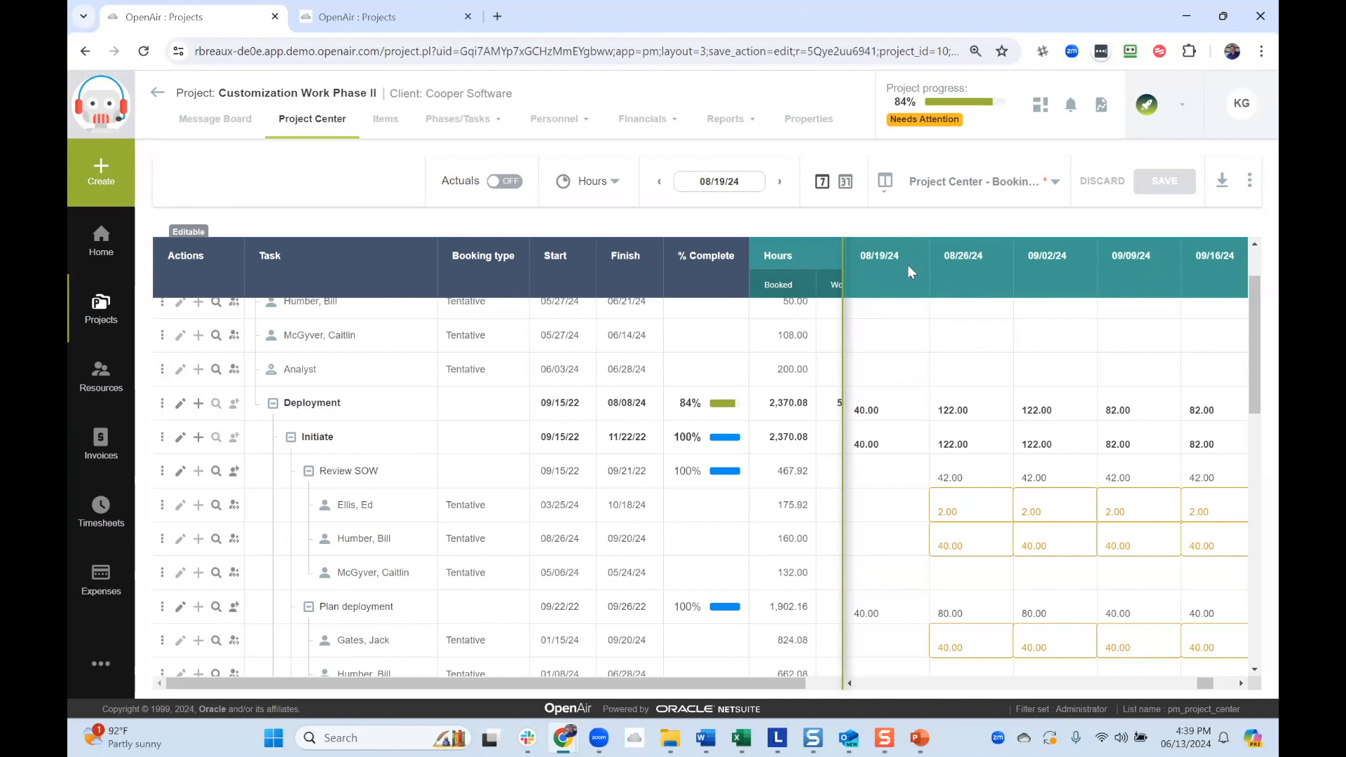
- Switch the booking grid to monthly periods and check the highlighted bookings under Review SOW and Plan deployment
{"action": "left_click", "coordinate": [845, 184]}
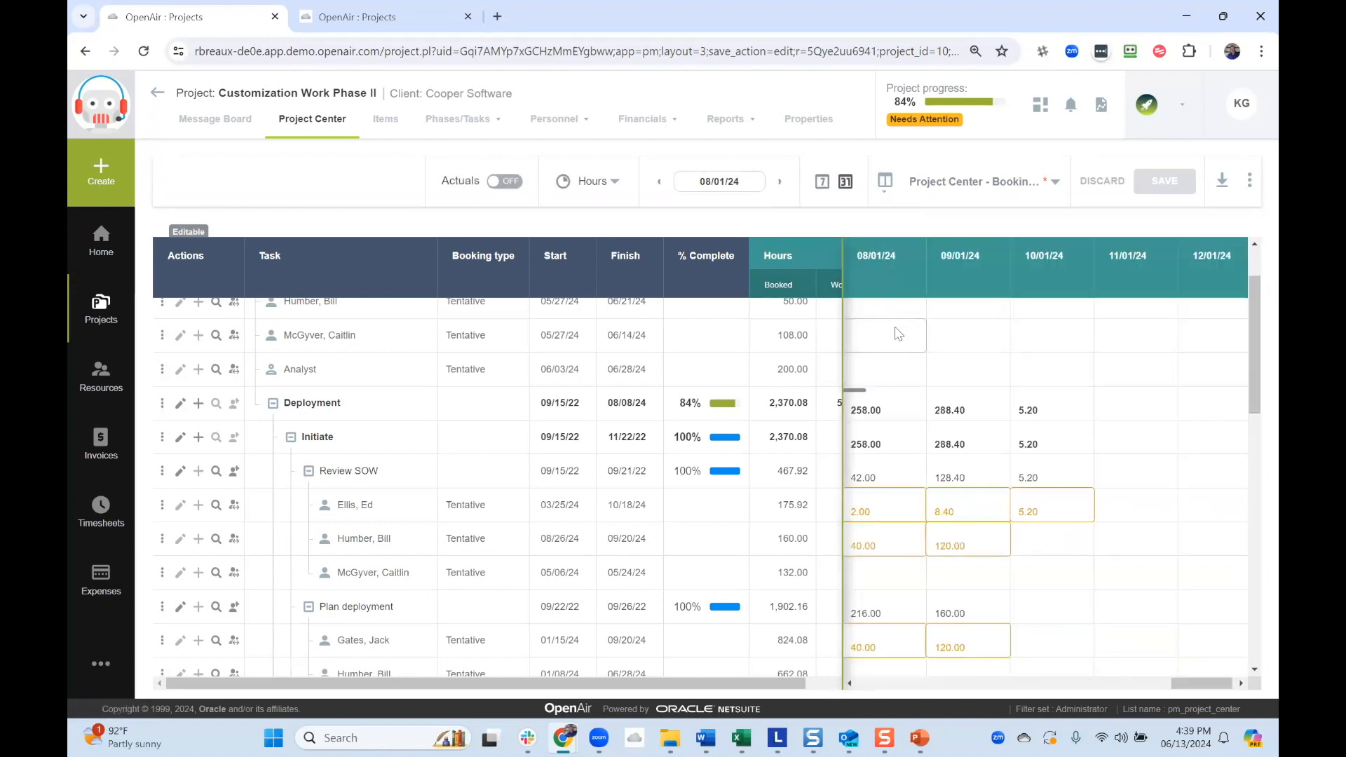
{"action": "mouse_move", "coordinate": [890, 508]}
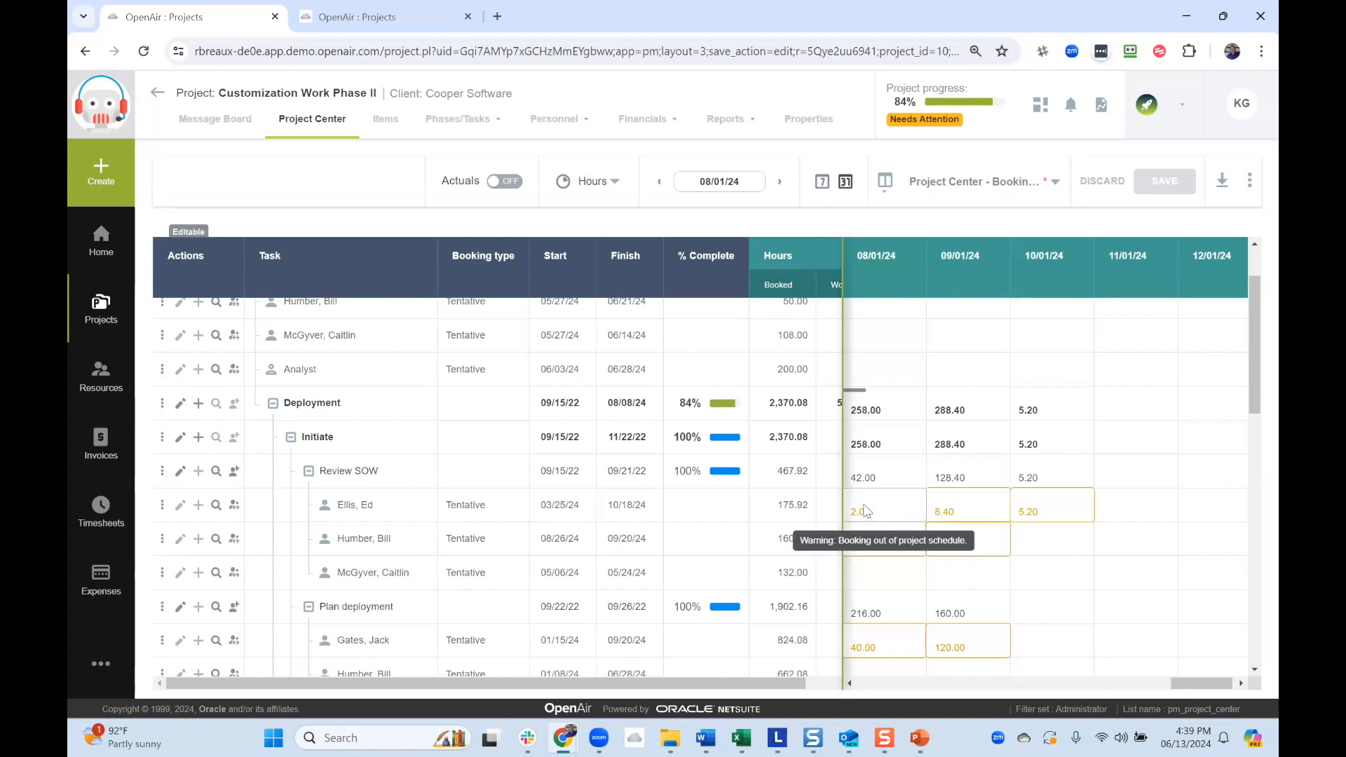
{"action": "scroll", "coordinate": [901, 635], "scroll_direction": "down", "scroll_amount": 2}
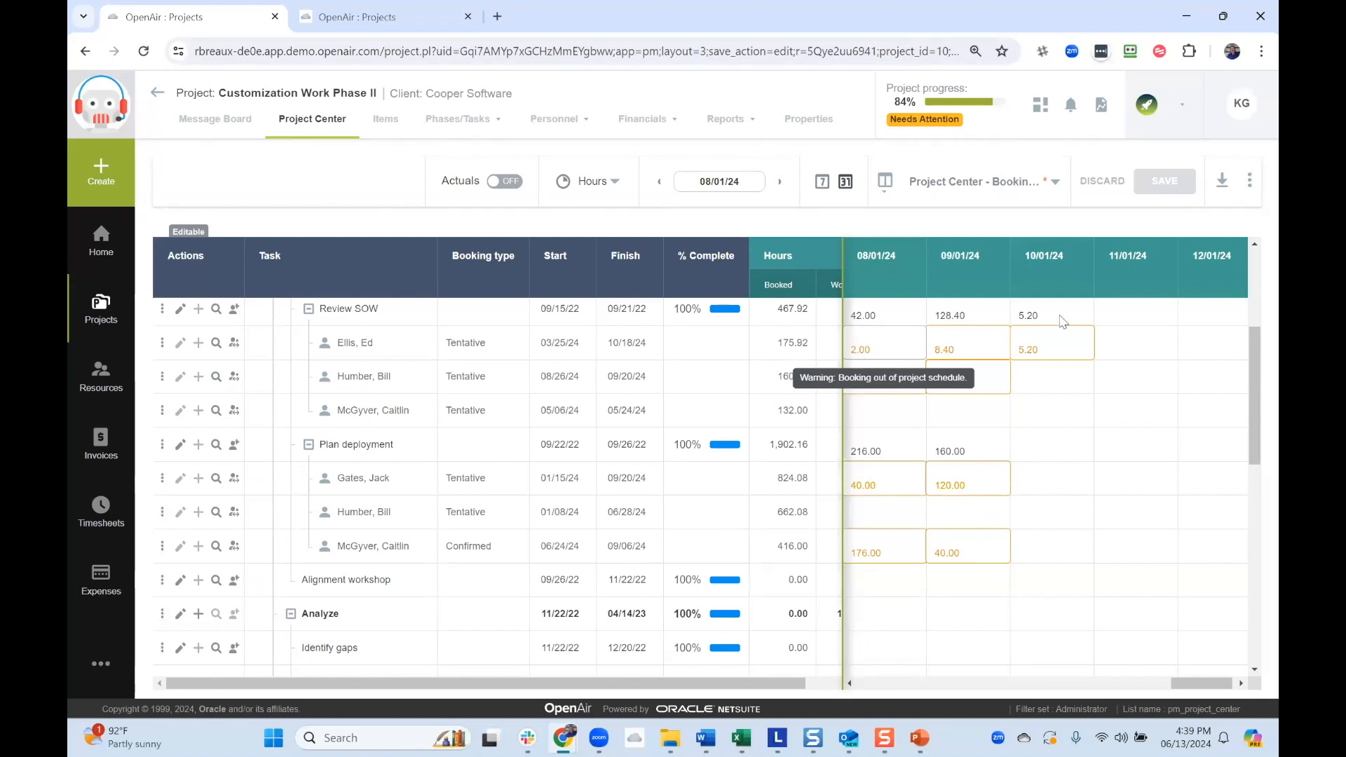
- Turn on the warning indicators for overbooked resources in the booking grid
{"action": "left_click", "coordinate": [1249, 184]}
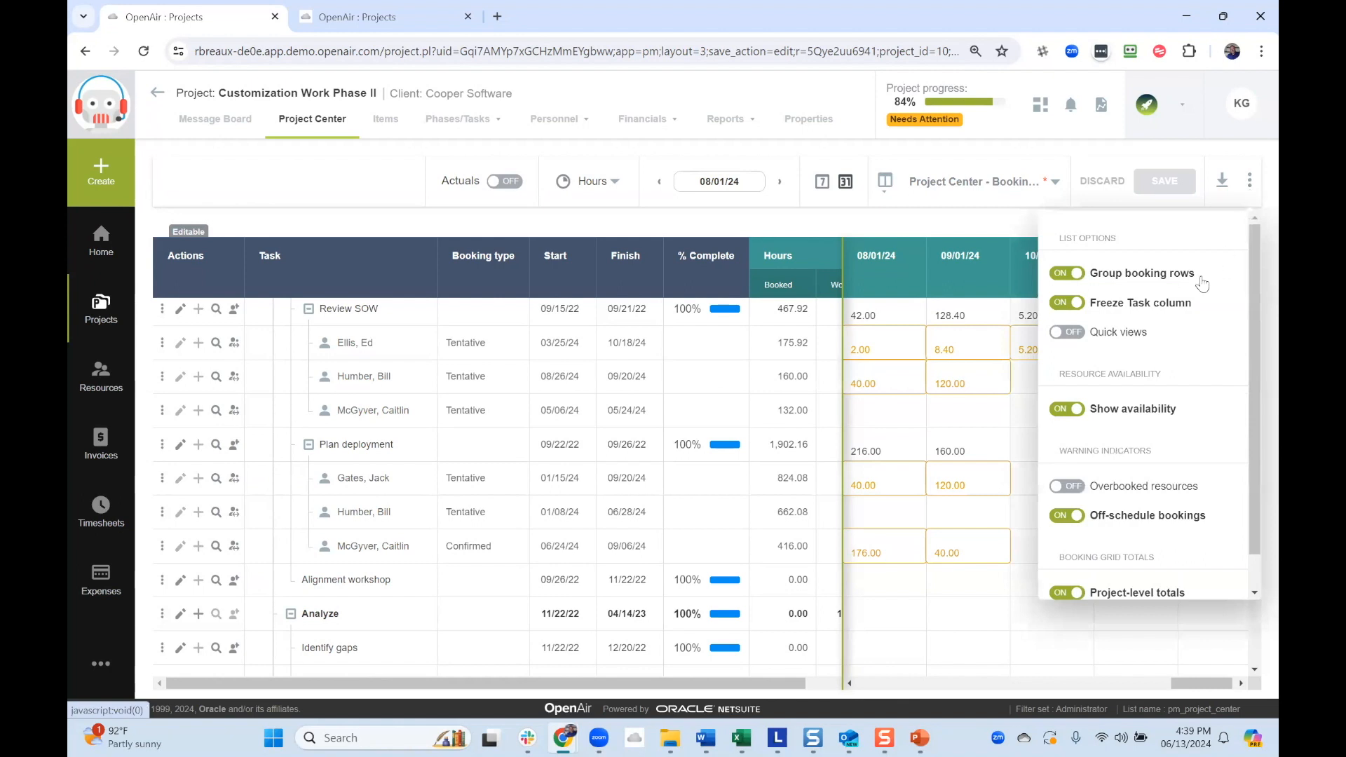
{"action": "left_click", "coordinate": [1123, 492]}
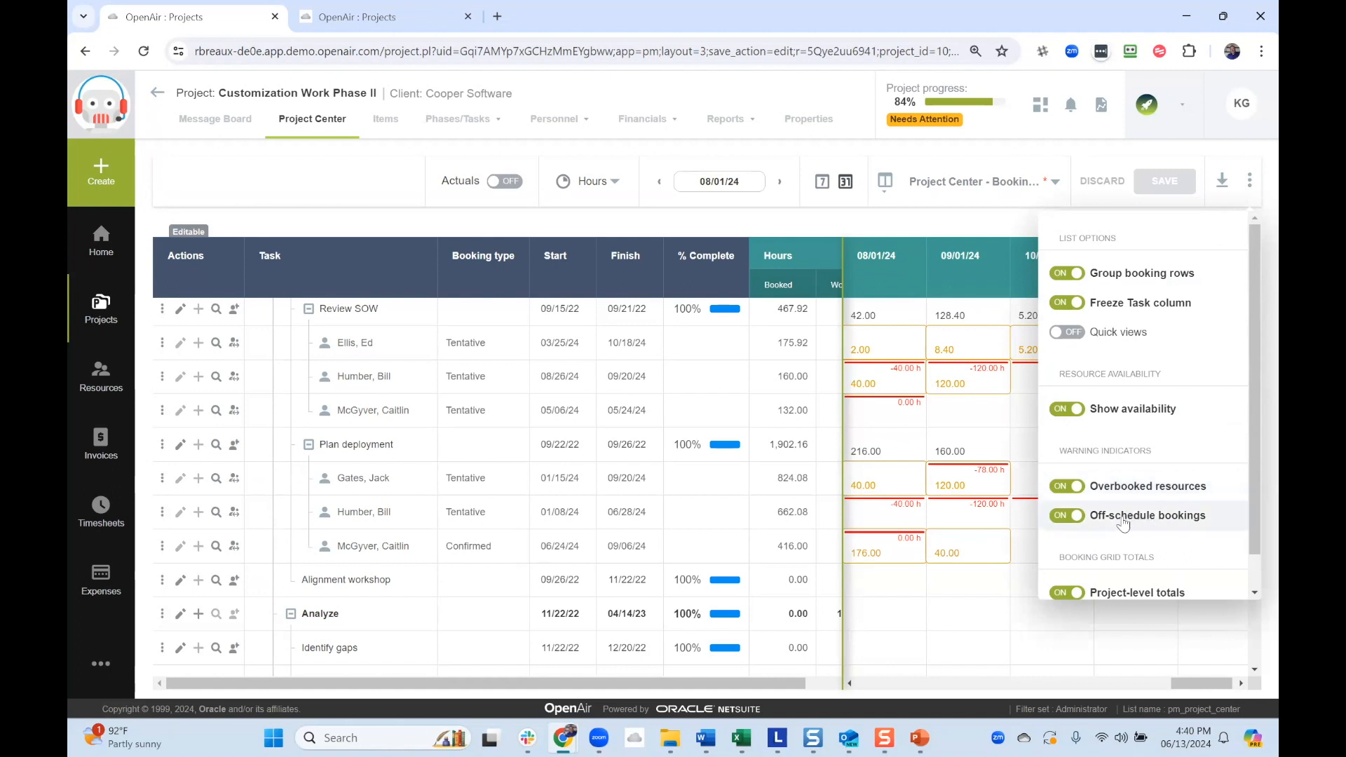
{"action": "left_click", "coordinate": [970, 235]}
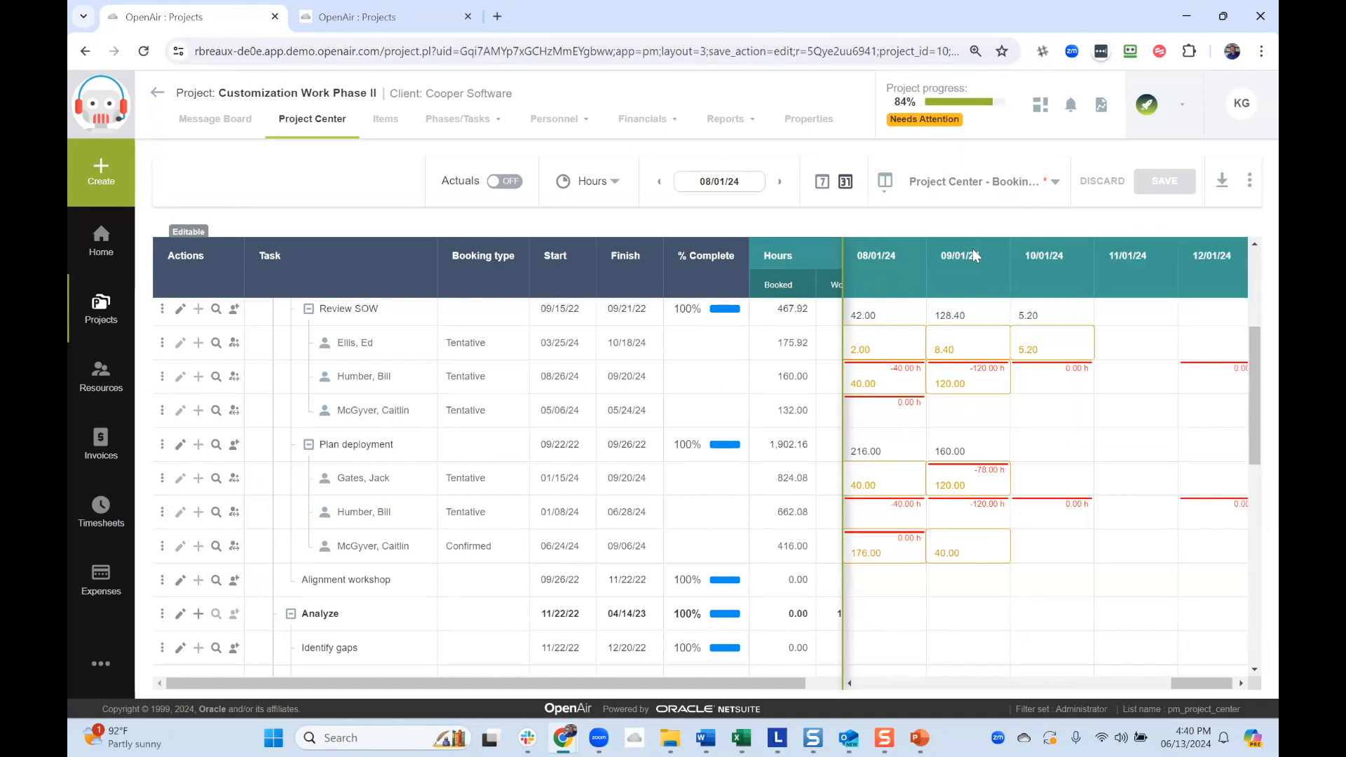
- Examine the overbooking and off-schedule indicators on the project-level, Review SOW and Plan deployment bookings
{"action": "mouse_move", "coordinate": [936, 387]}
{"action": "mouse_move", "coordinate": [909, 552]}
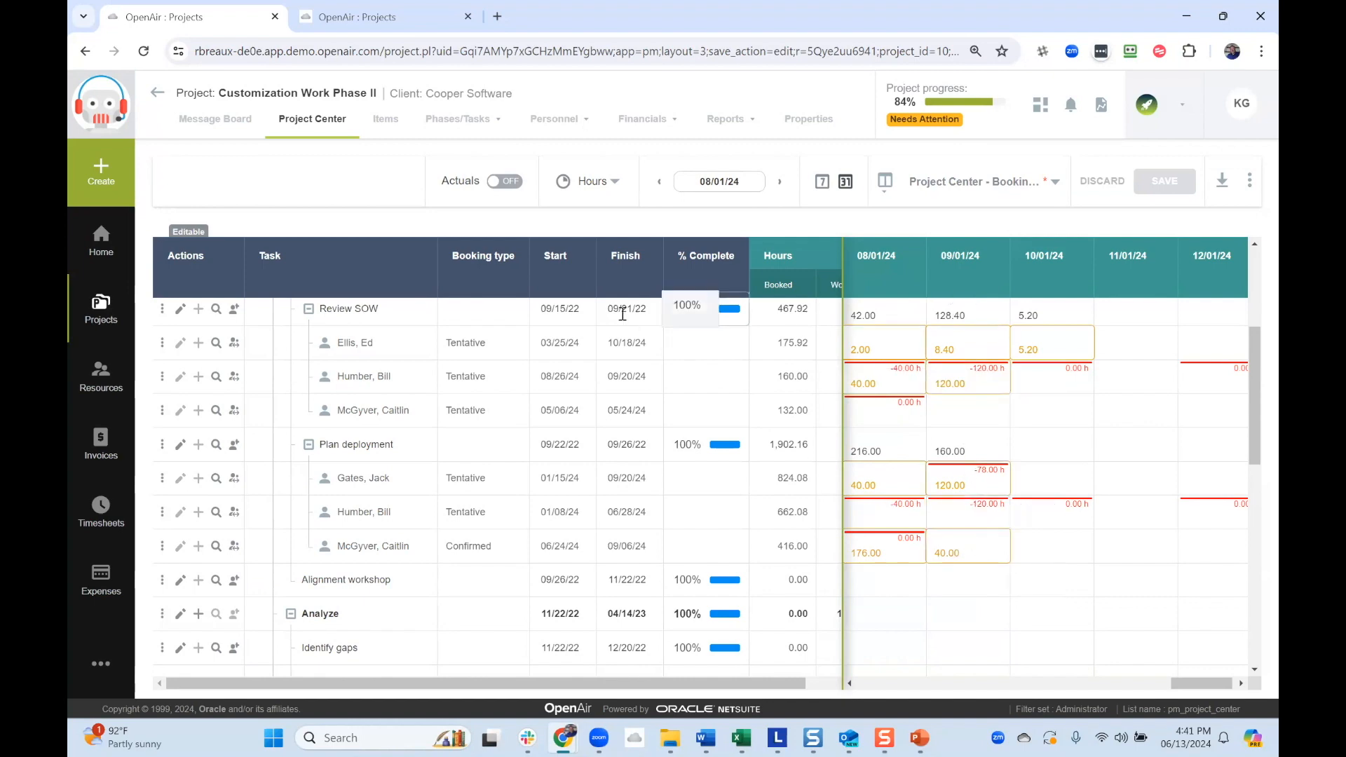
{"action": "scroll", "coordinate": [596, 330], "scroll_direction": "up", "scroll_amount": 3}
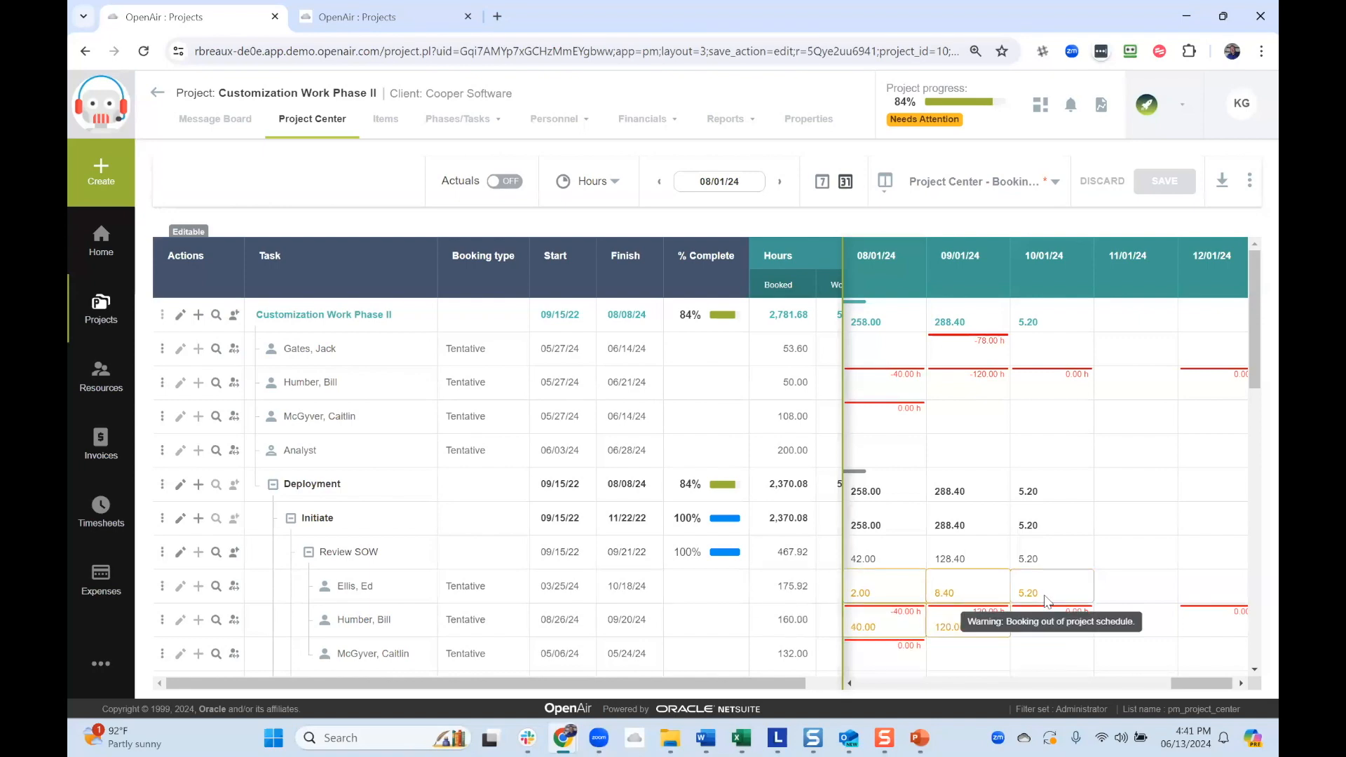
{"action": "scroll", "coordinate": [1048, 596], "scroll_direction": "down", "scroll_amount": 3}
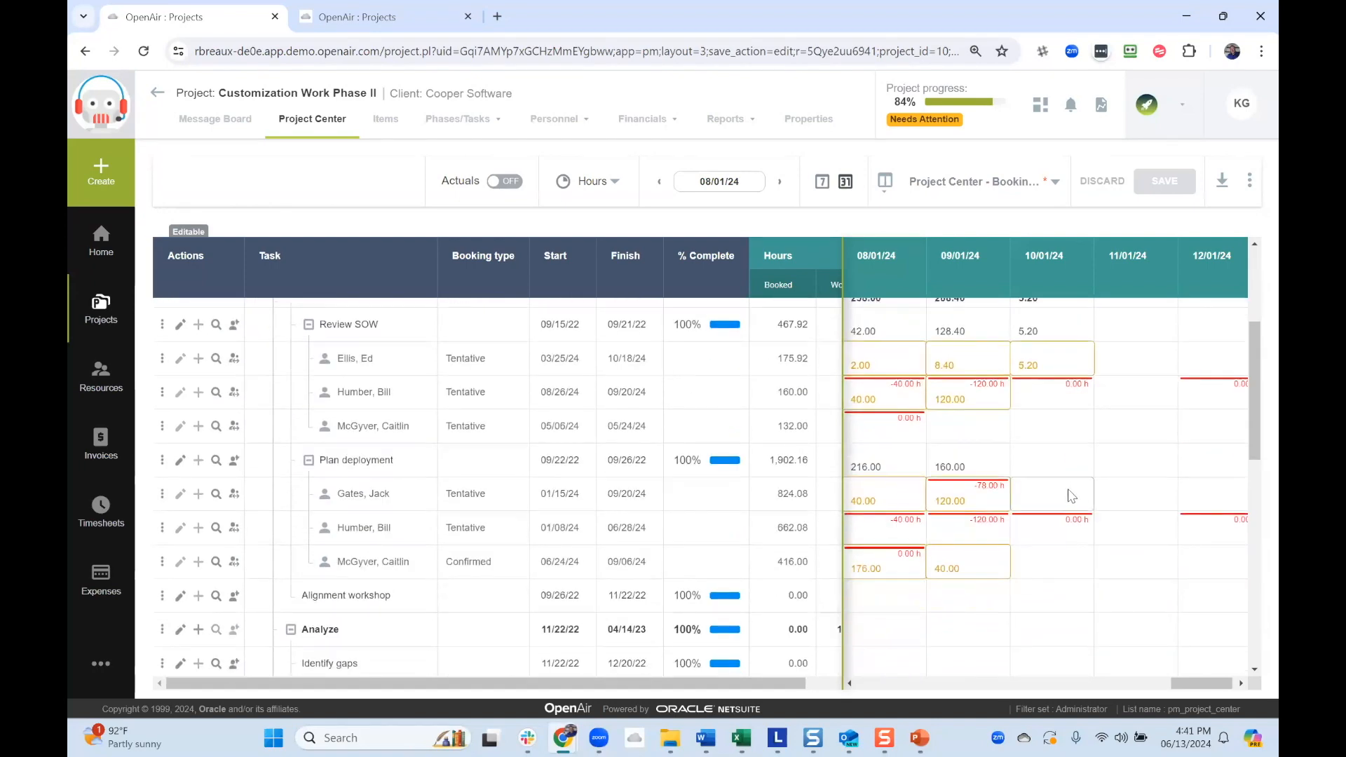
{"action": "scroll", "coordinate": [1071, 496], "scroll_direction": "up", "scroll_amount": 3}
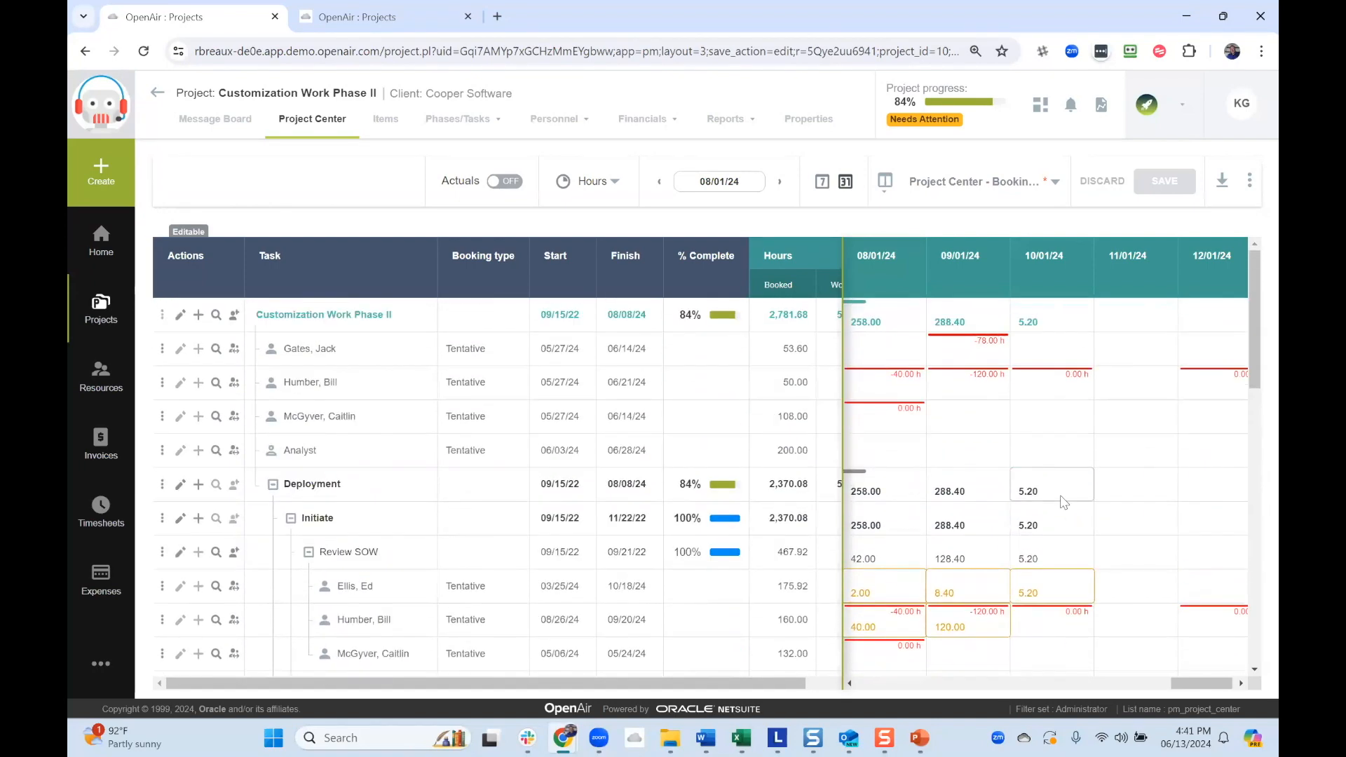
{"action": "scroll", "coordinate": [1063, 502], "scroll_direction": "down", "scroll_amount": 3}
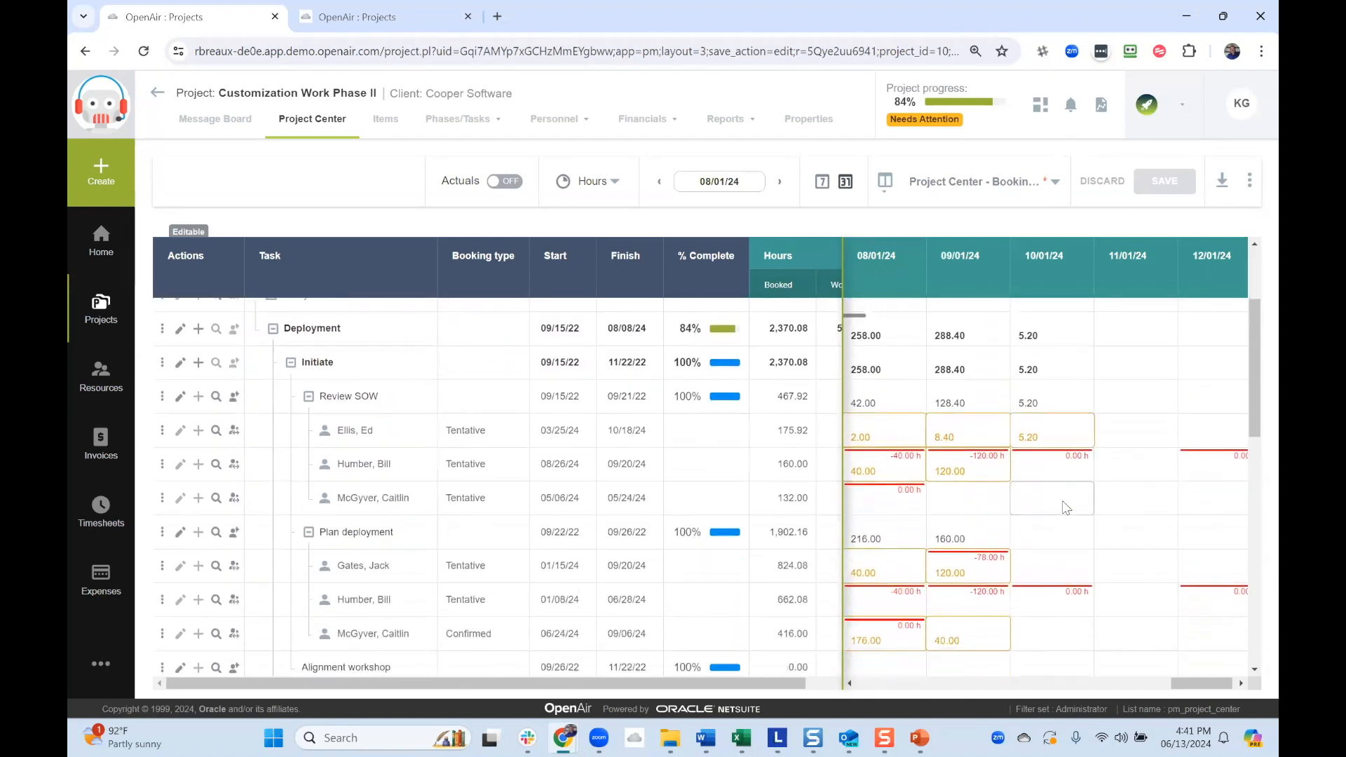
{"action": "mouse_move", "coordinate": [992, 483]}
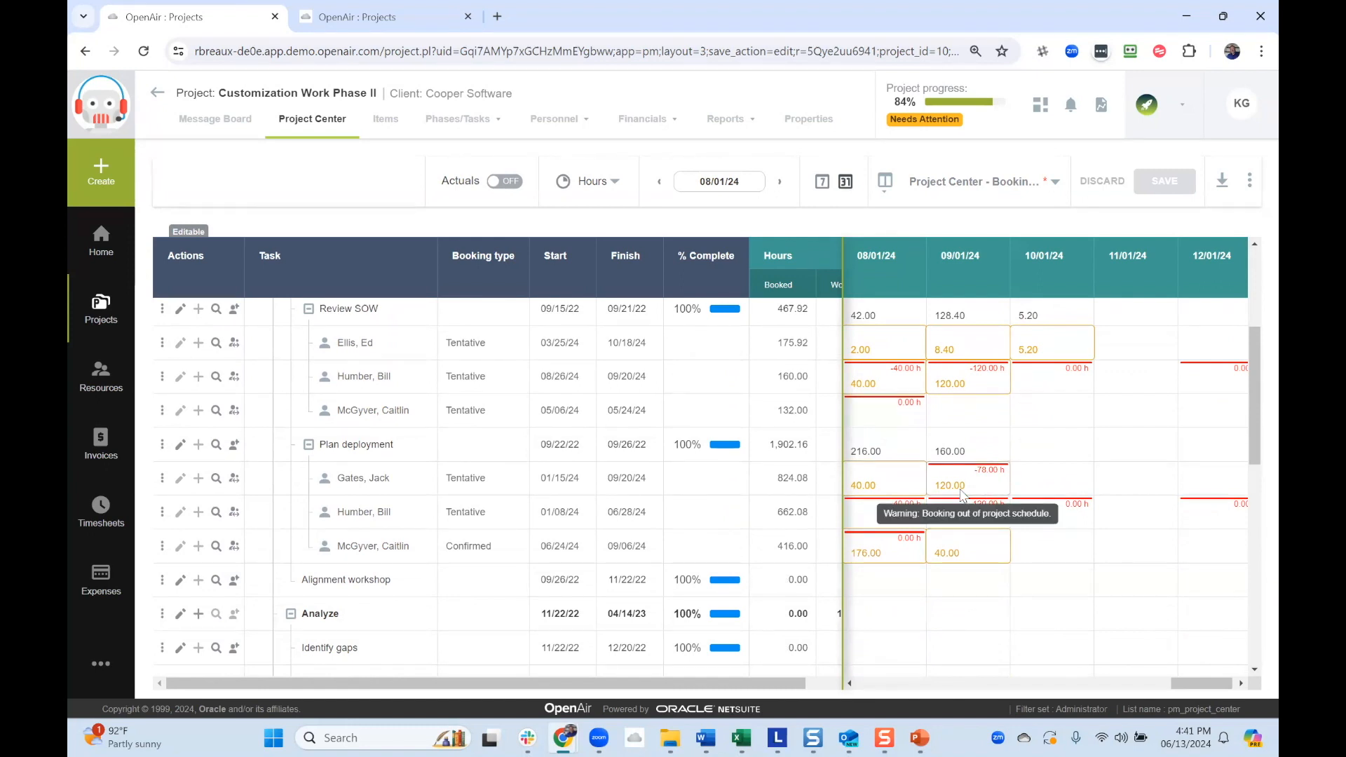
- Turn on actuals and review the hours worked from 01/01/24 onward, down to the Configure tasks
{"action": "left_click", "coordinate": [510, 181]}
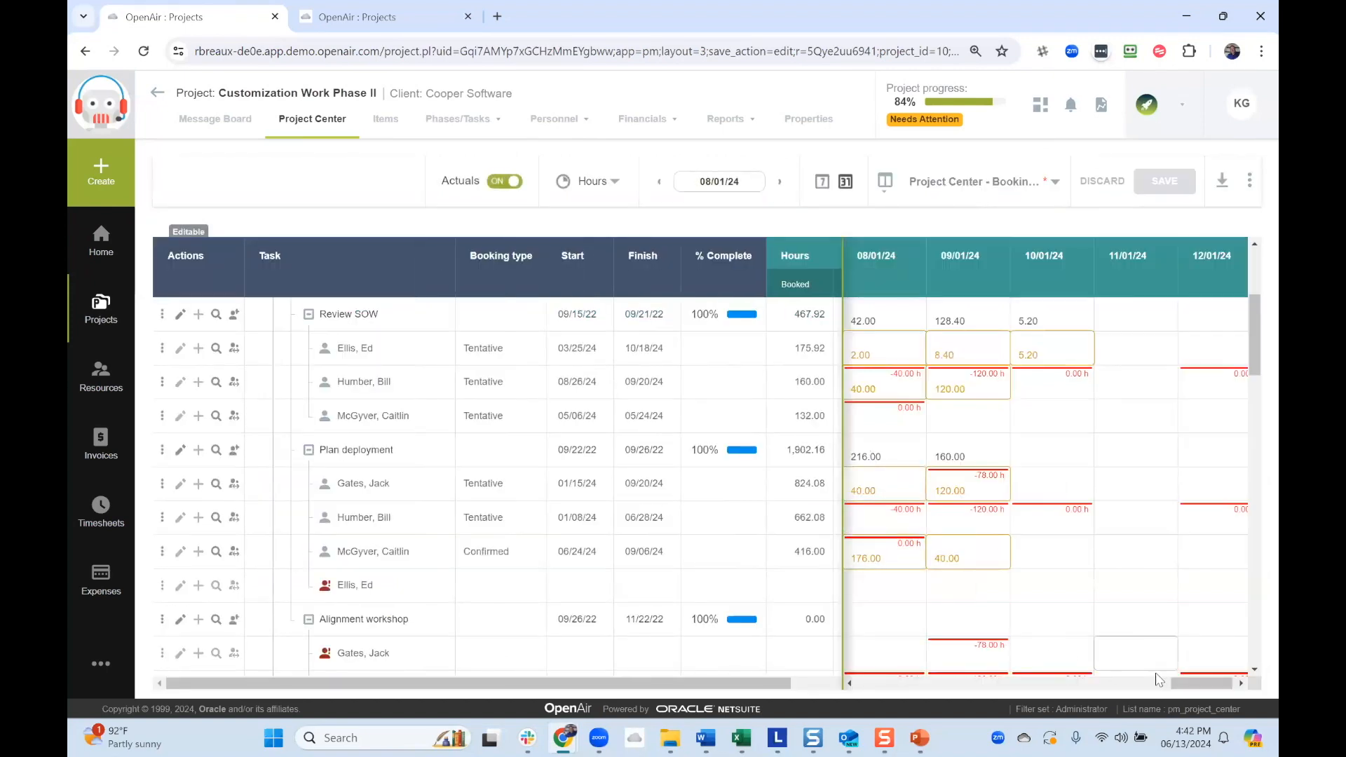
{"action": "left_click_drag", "start_coordinate": [1204, 687], "coordinate": [1201, 687]}
{"action": "left_click_drag", "start_coordinate": [1184, 689], "coordinate": [1139, 687]}
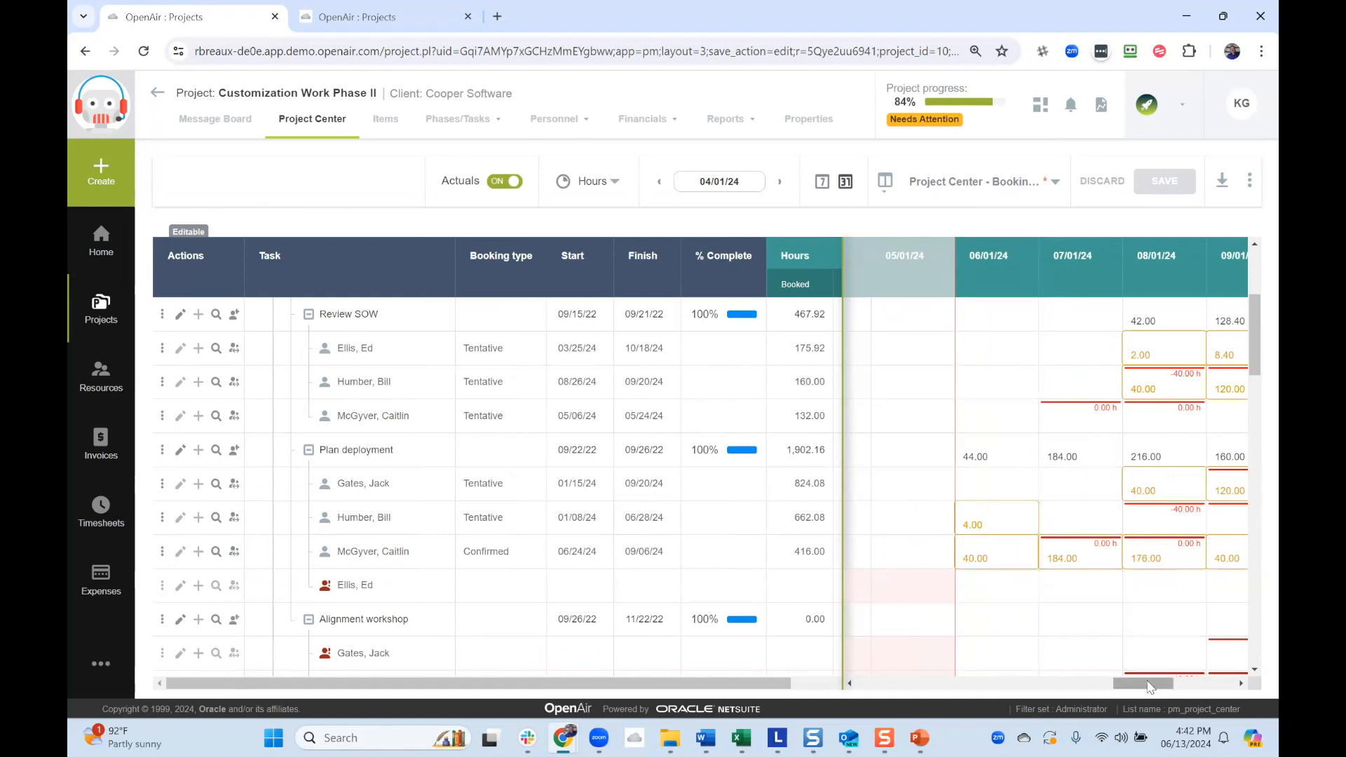
{"action": "left_click_drag", "start_coordinate": [1150, 687], "coordinate": [1117, 687]}
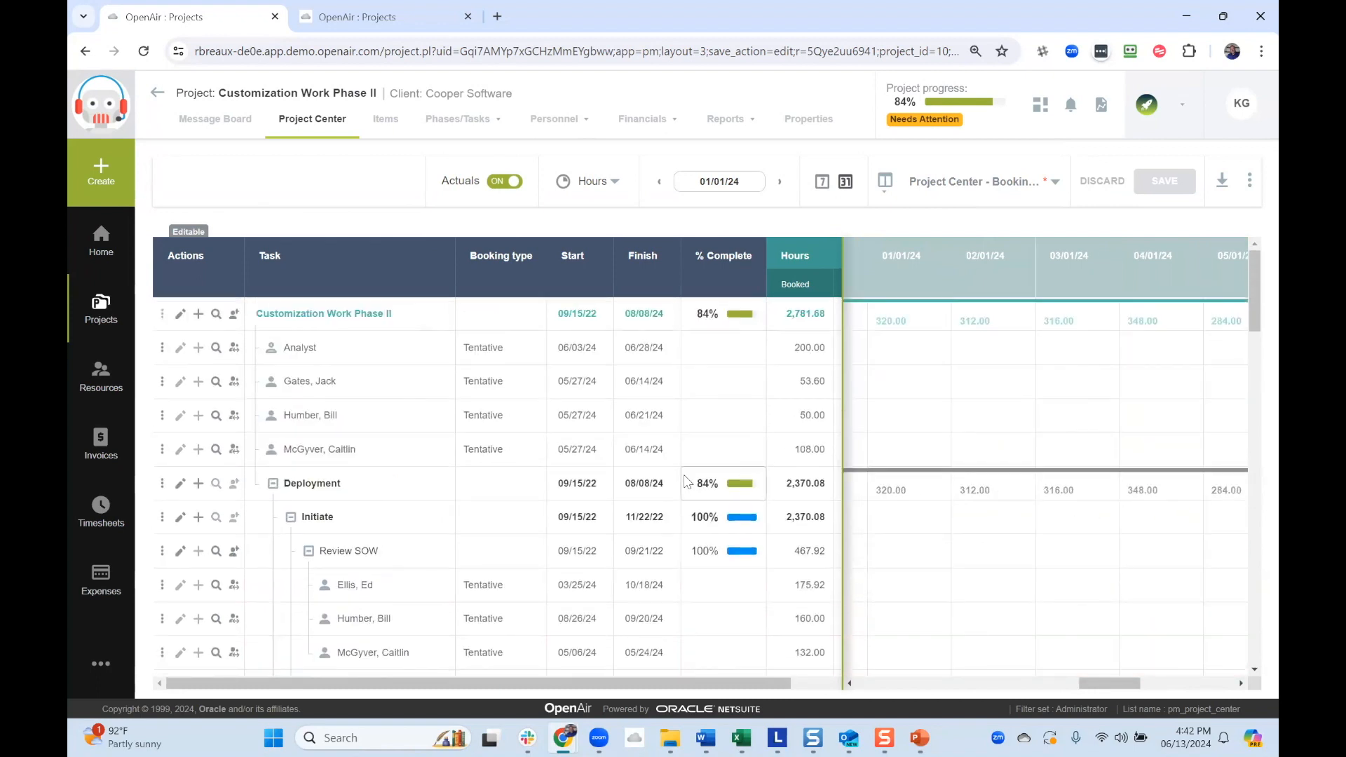
{"action": "scroll", "coordinate": [935, 547], "scroll_direction": "down", "scroll_amount": 5}
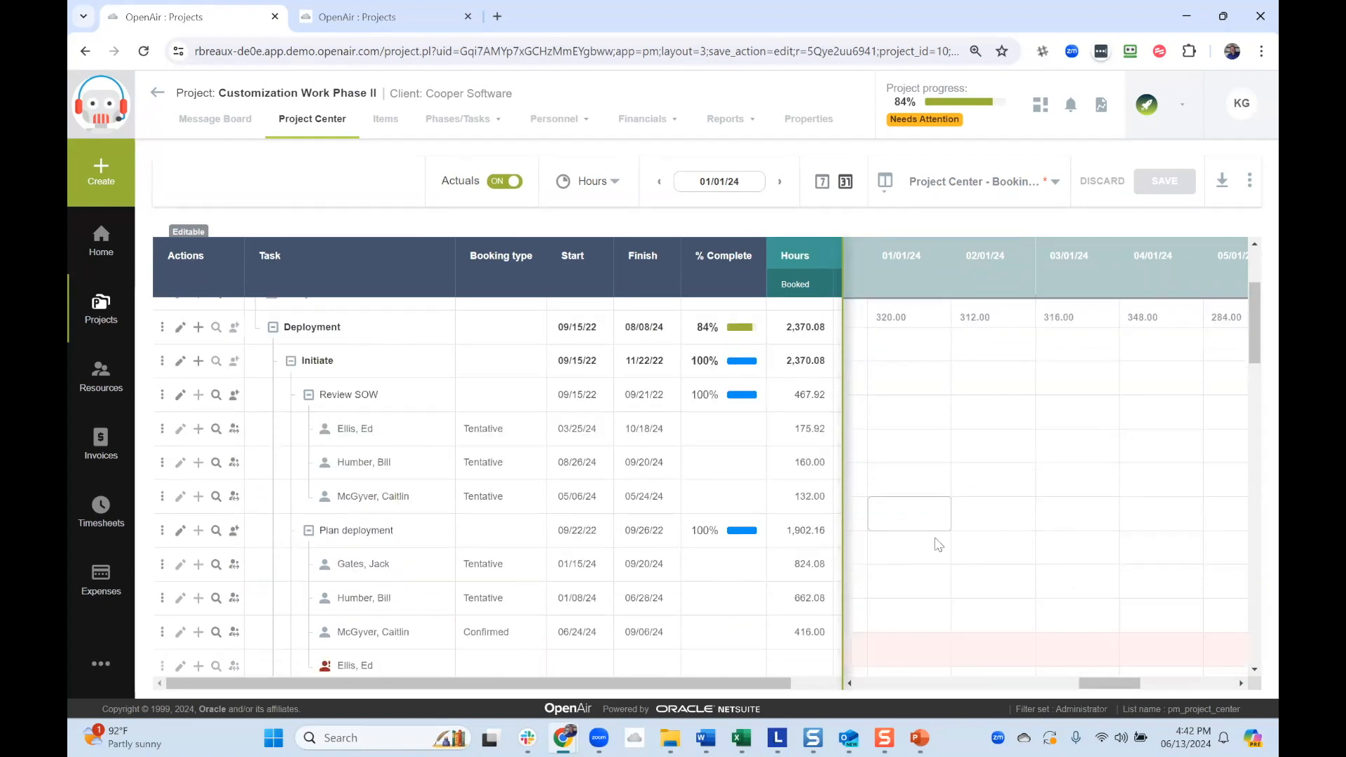
{"action": "scroll", "coordinate": [938, 544], "scroll_direction": "down", "scroll_amount": 10}
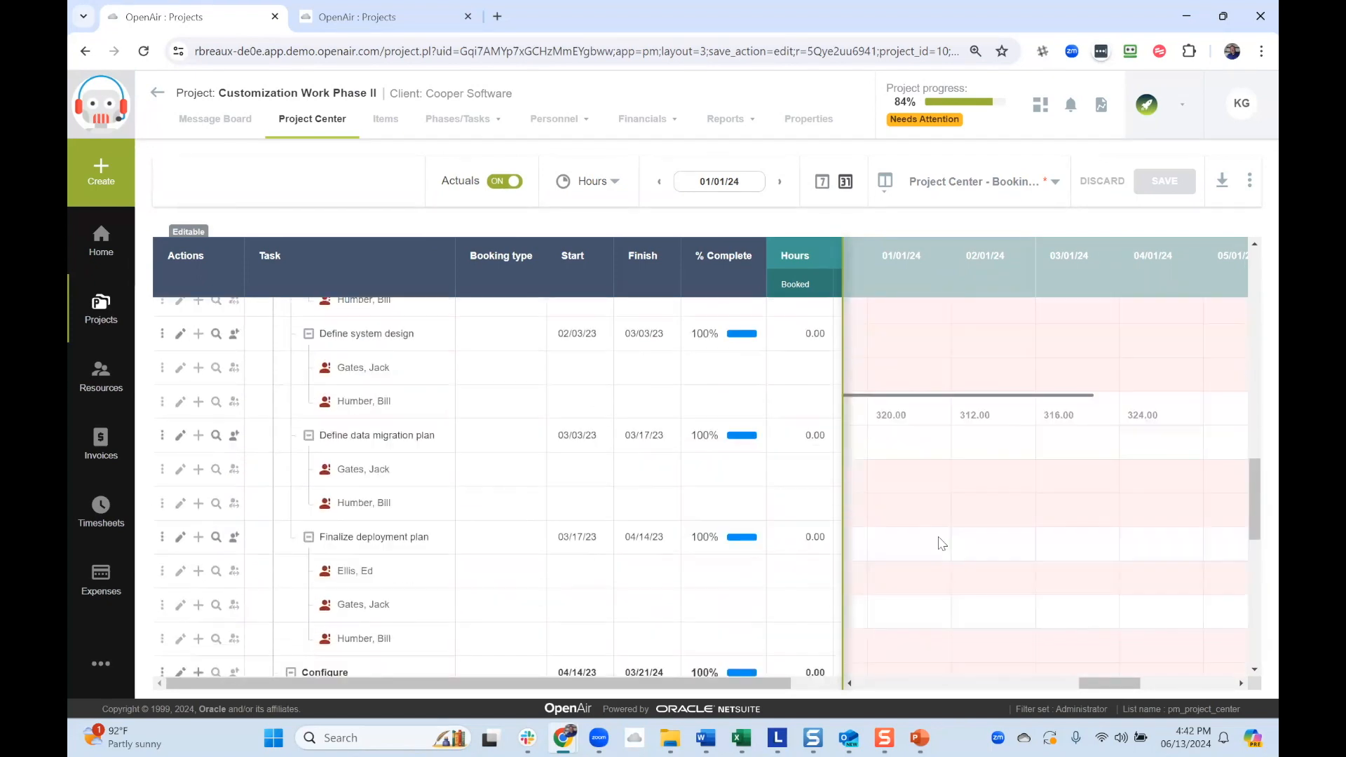
{"action": "scroll", "coordinate": [974, 493], "scroll_direction": "down", "scroll_amount": 5}
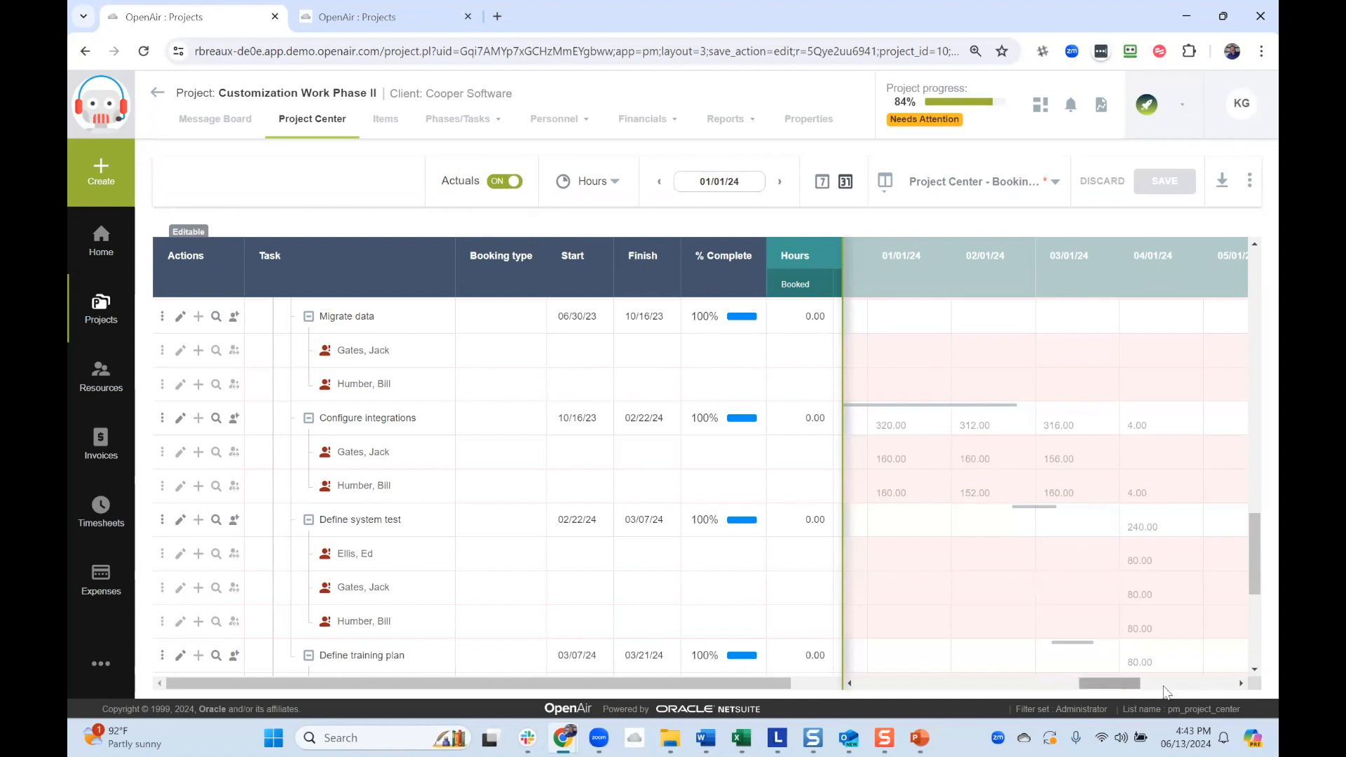
- Display the booking grid in standard cost and review the project's monthly amounts from 05/01/24 onward
{"action": "left_click_drag", "start_coordinate": [1164, 693], "coordinate": [1216, 696]}
{"action": "scroll", "coordinate": [1118, 582], "scroll_direction": "up", "scroll_amount": 10}
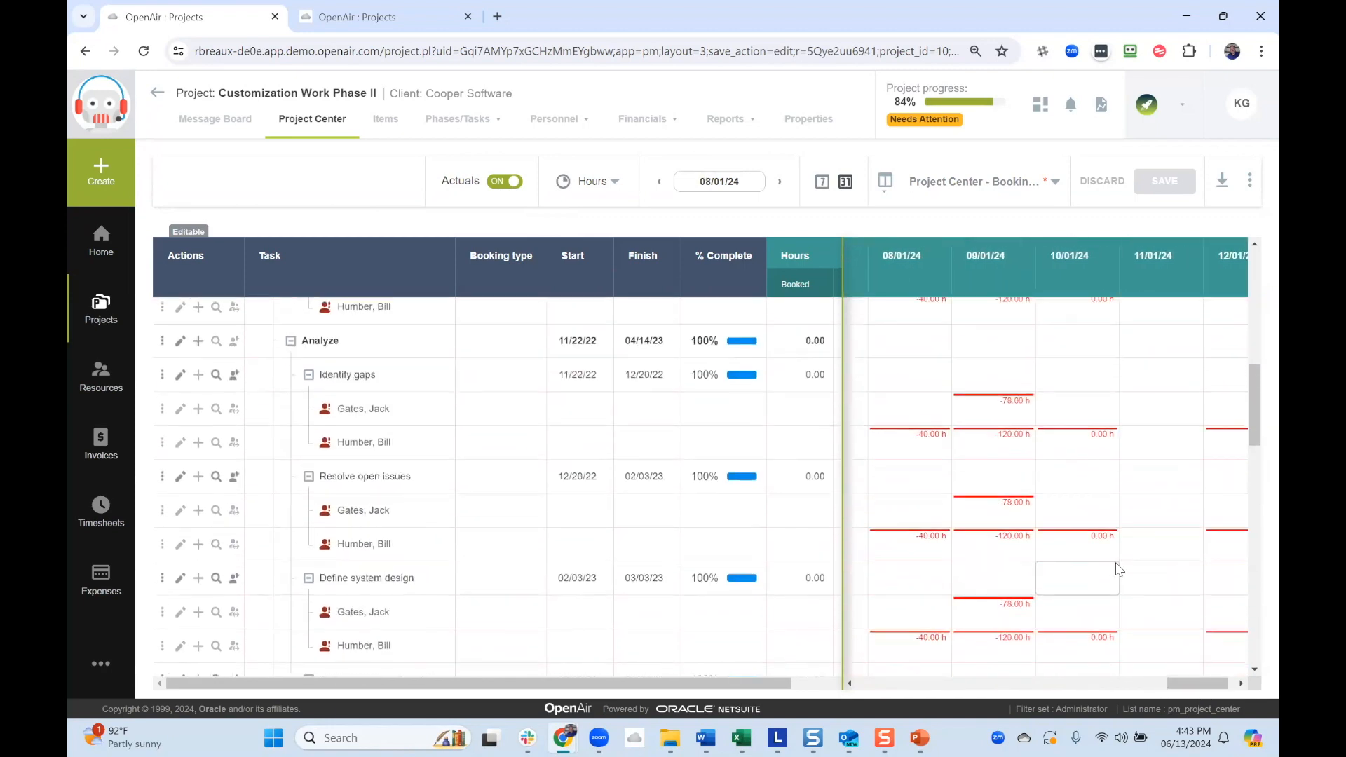
{"action": "scroll", "coordinate": [1115, 561], "scroll_direction": "up", "scroll_amount": 10}
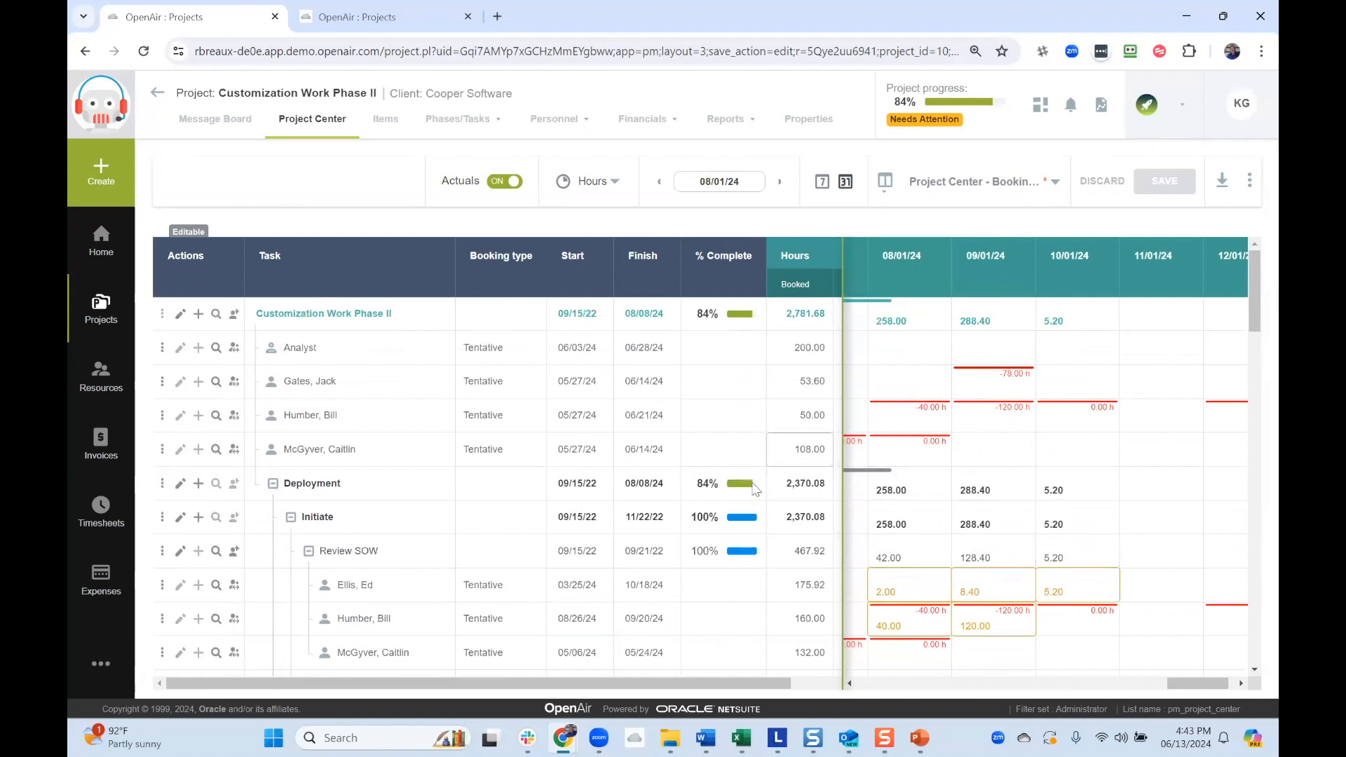
{"action": "left_click", "coordinate": [608, 191]}
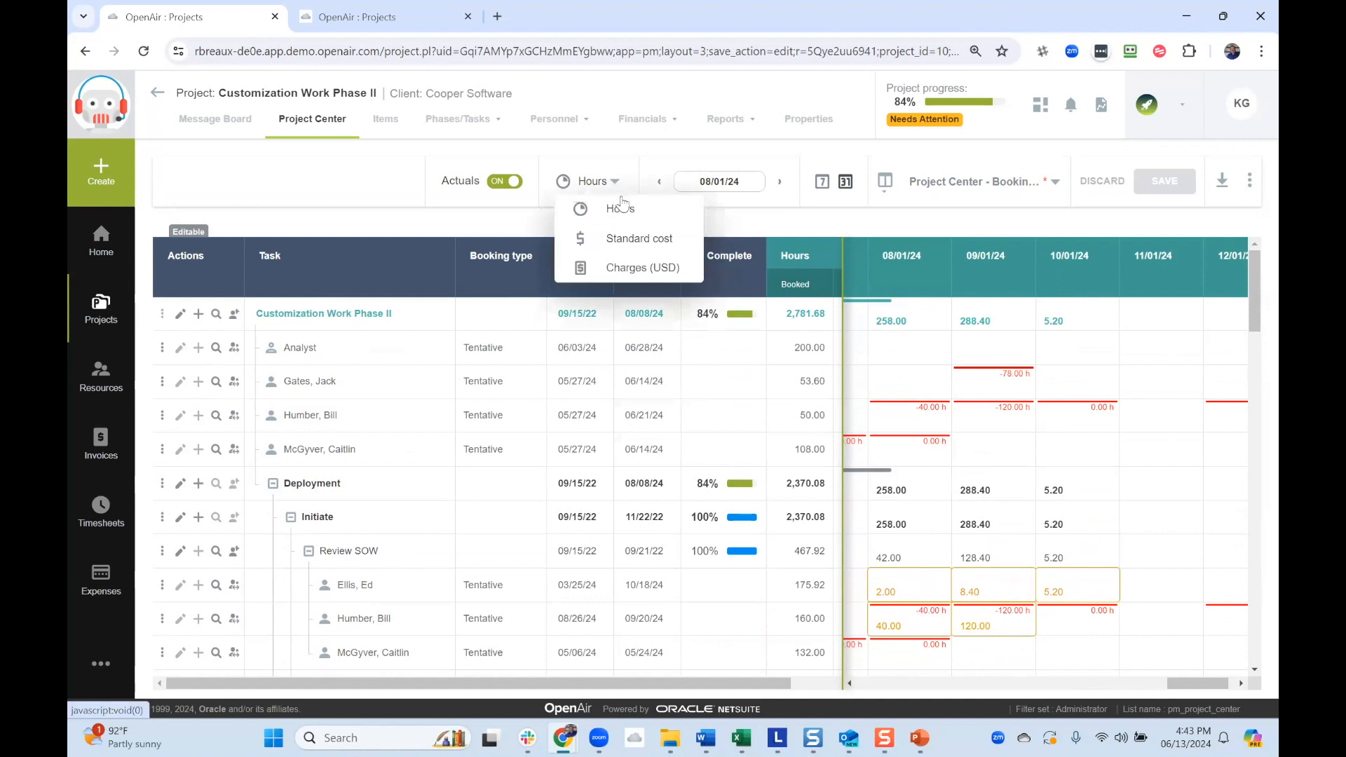
{"action": "left_click", "coordinate": [652, 241]}
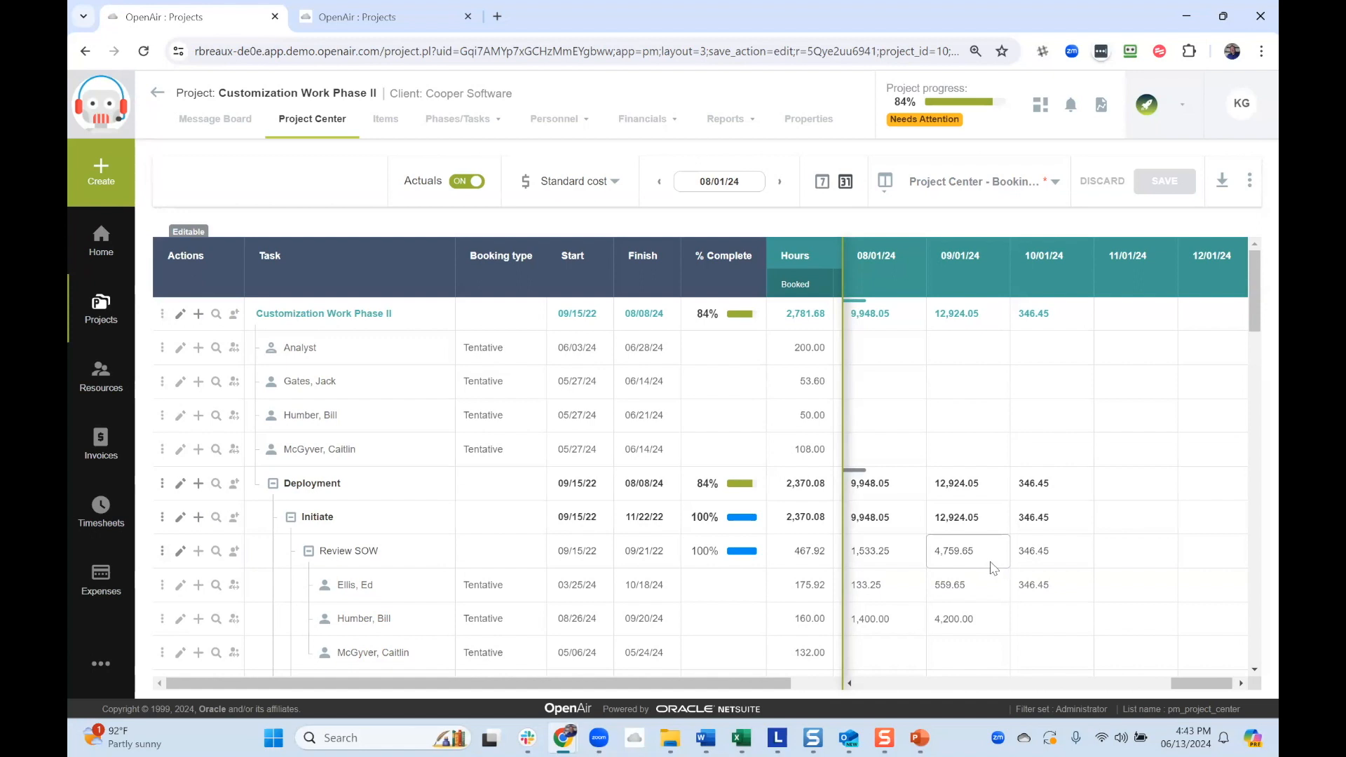
{"action": "left_click_drag", "start_coordinate": [1228, 684], "coordinate": [1167, 686]}
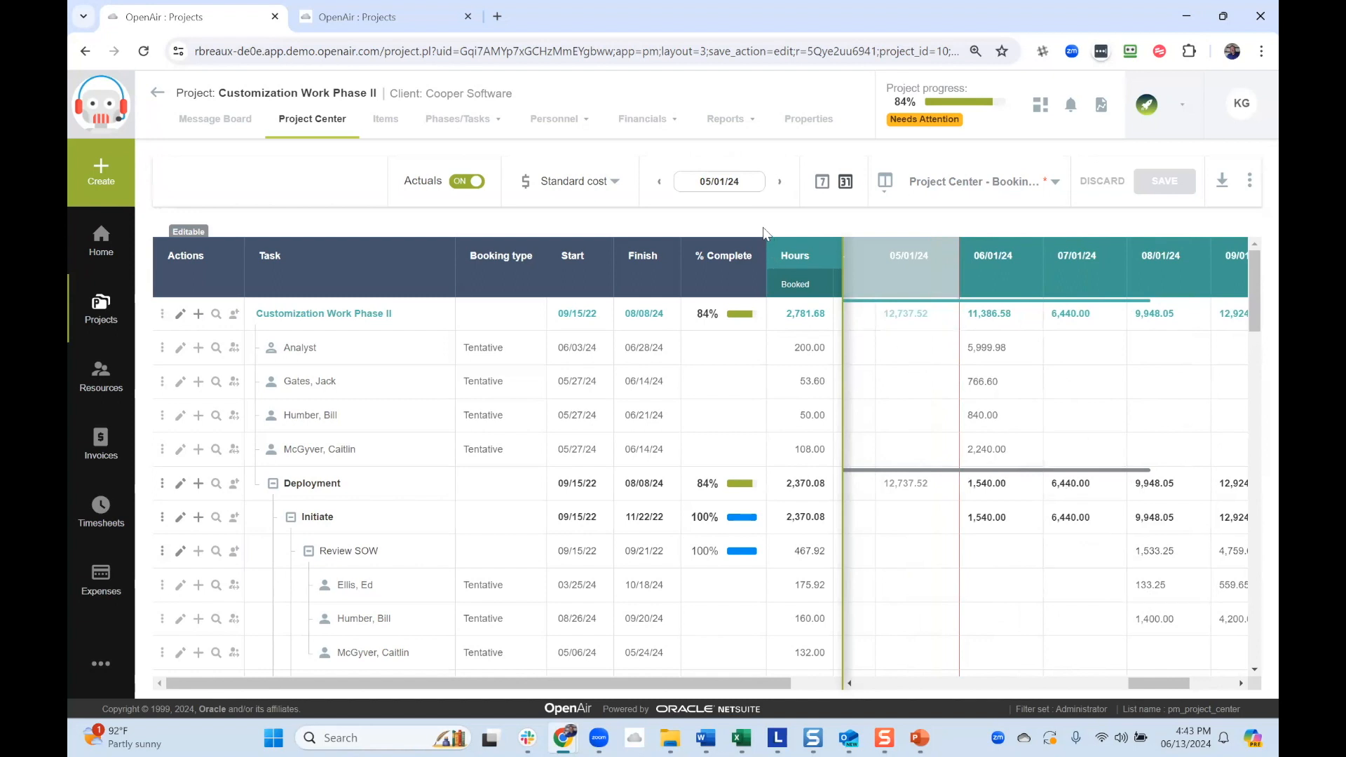
- Display the booking grid in Charges (USD) and review the monthly charges back to 07/01/23
{"action": "left_click", "coordinate": [616, 183]}
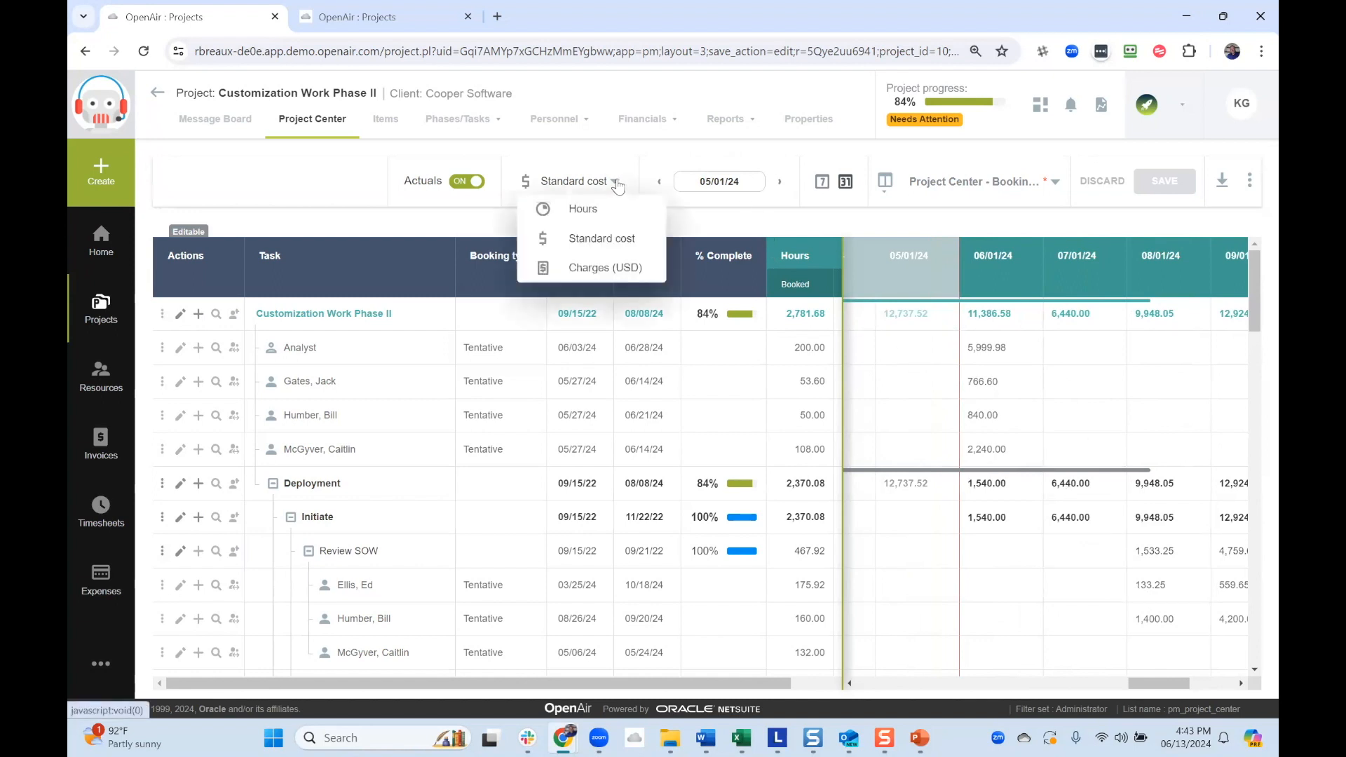
{"action": "left_click", "coordinate": [619, 268]}
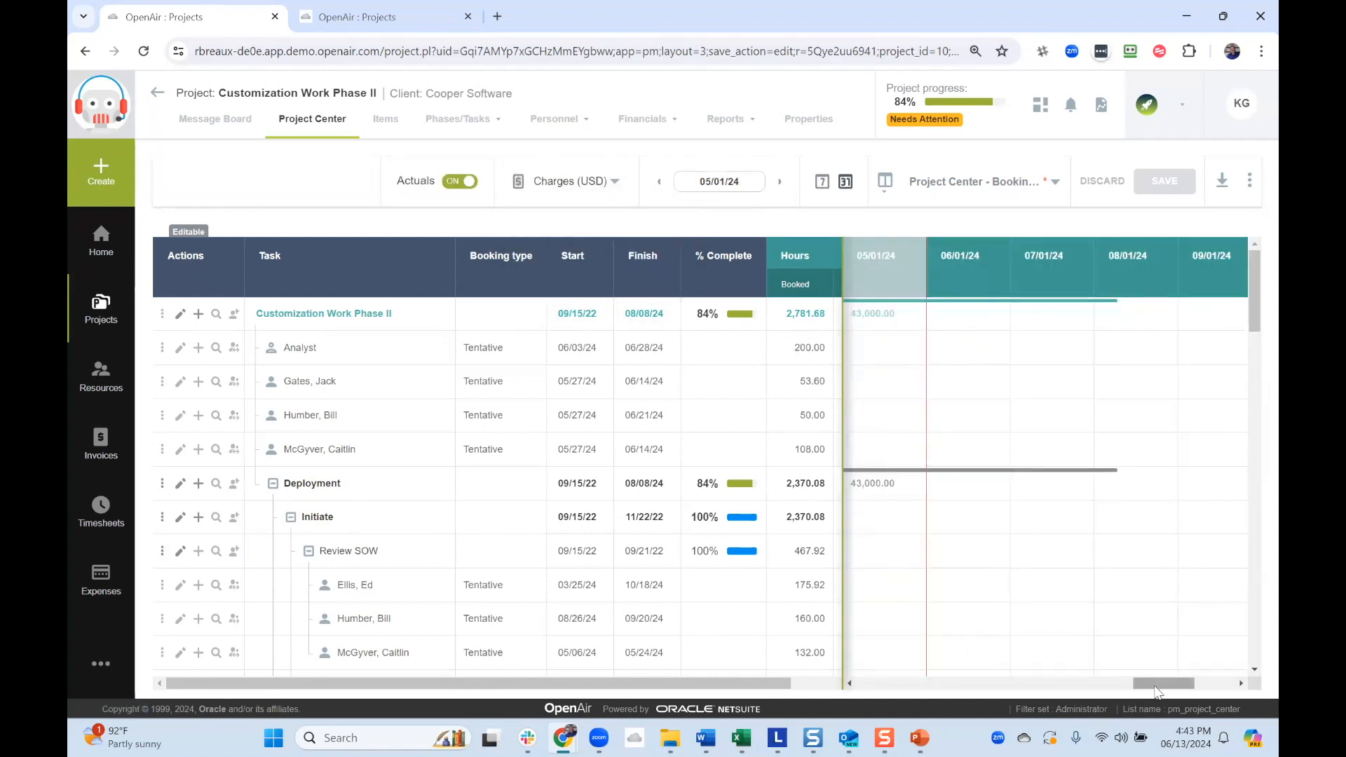
{"action": "left_click_drag", "start_coordinate": [1156, 693], "coordinate": [1098, 691]}
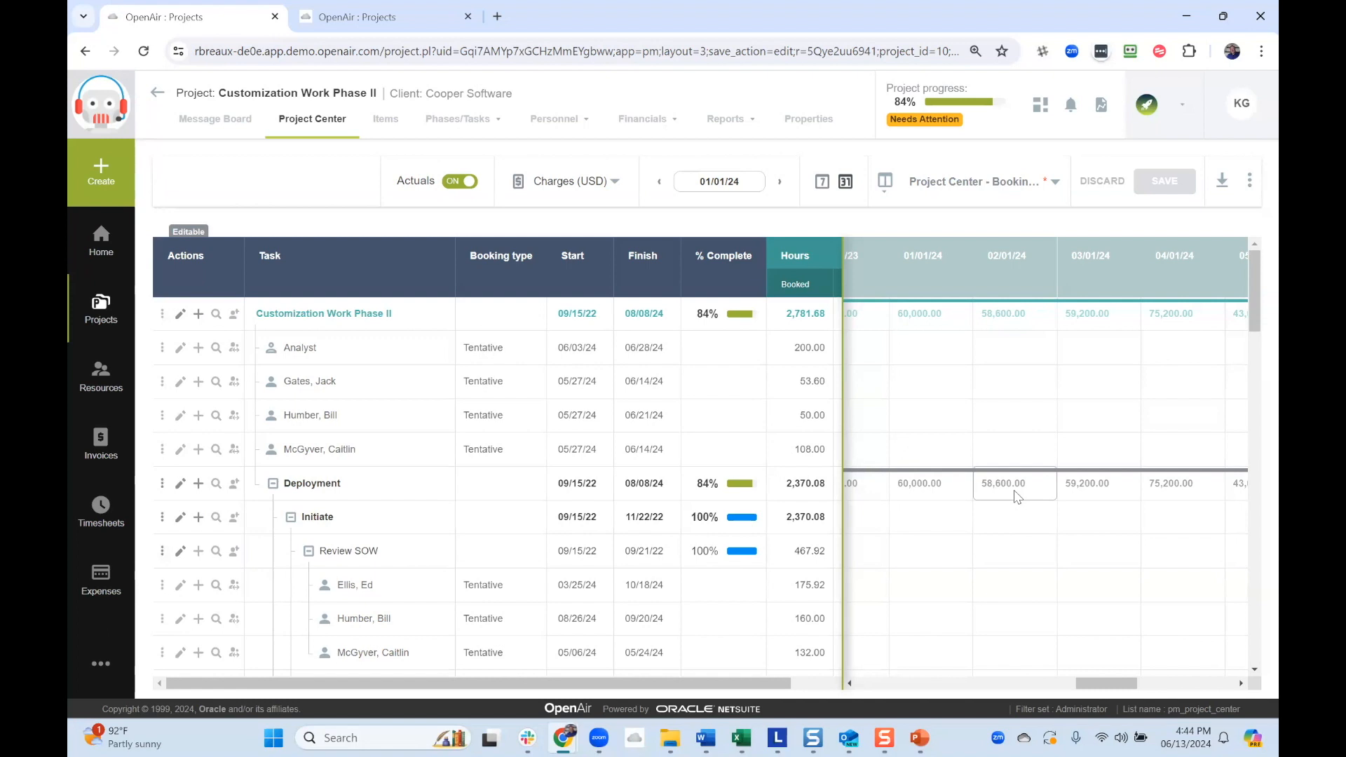
{"action": "left_click_drag", "start_coordinate": [1108, 686], "coordinate": [1035, 686]}
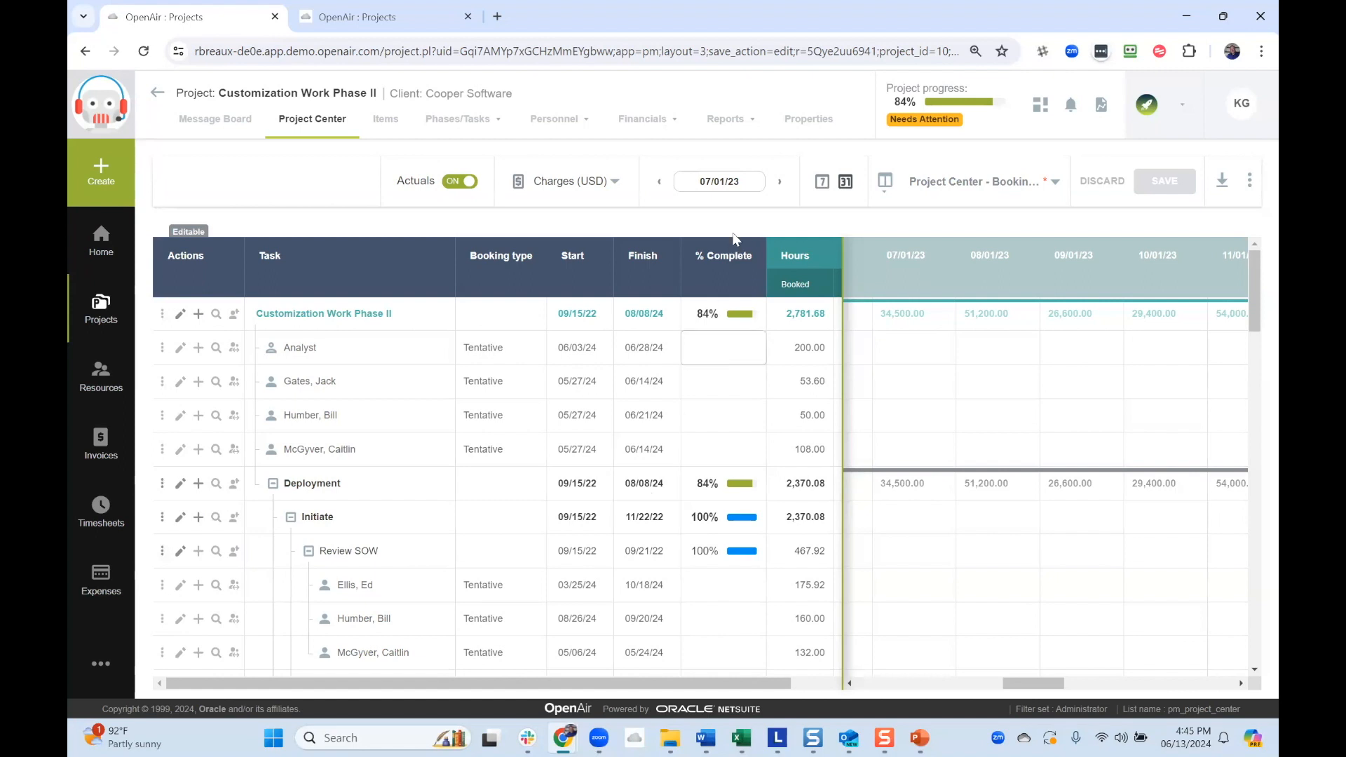
- Enable Base Project Plan on Bookings in the project's properties in the other browser tab and save the project
{"action": "left_click", "coordinate": [423, 11]}
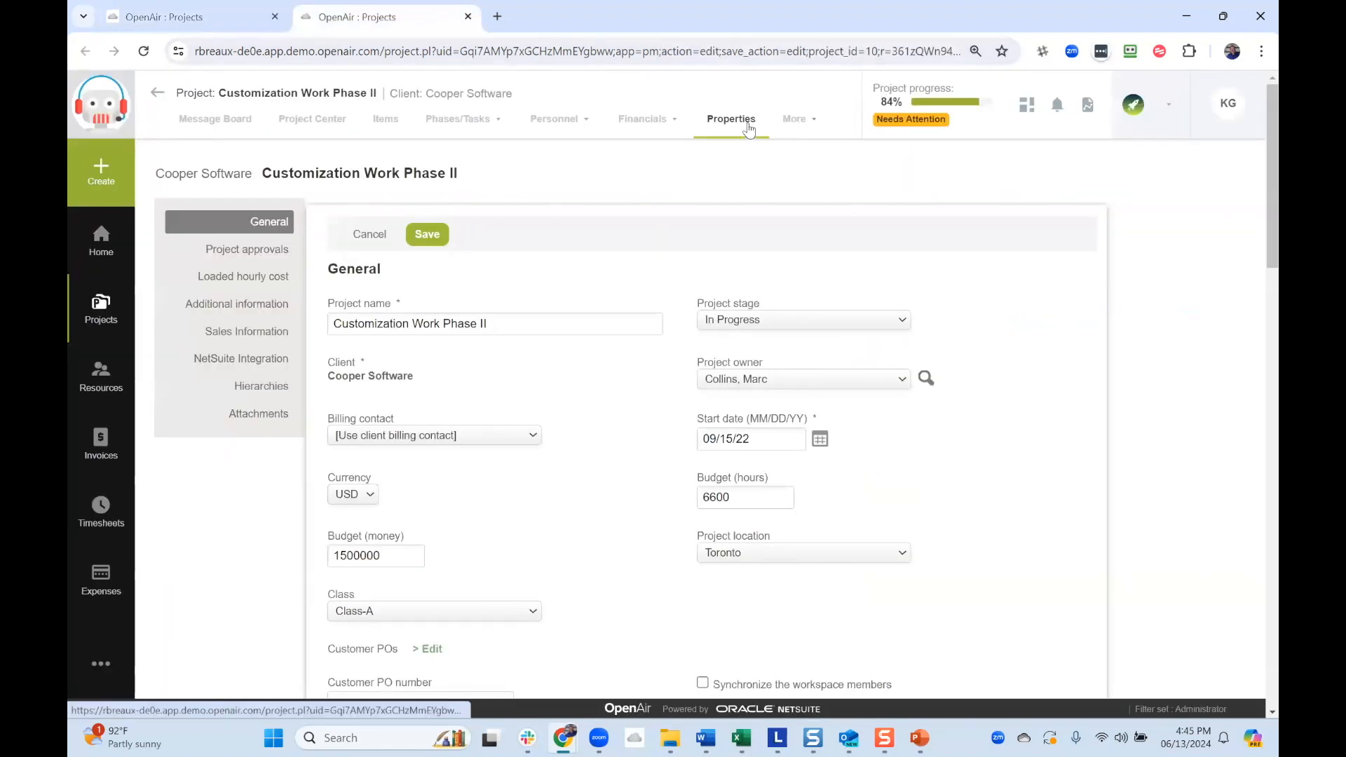
{"action": "scroll", "coordinate": [865, 309], "scroll_direction": "down", "scroll_amount": 2}
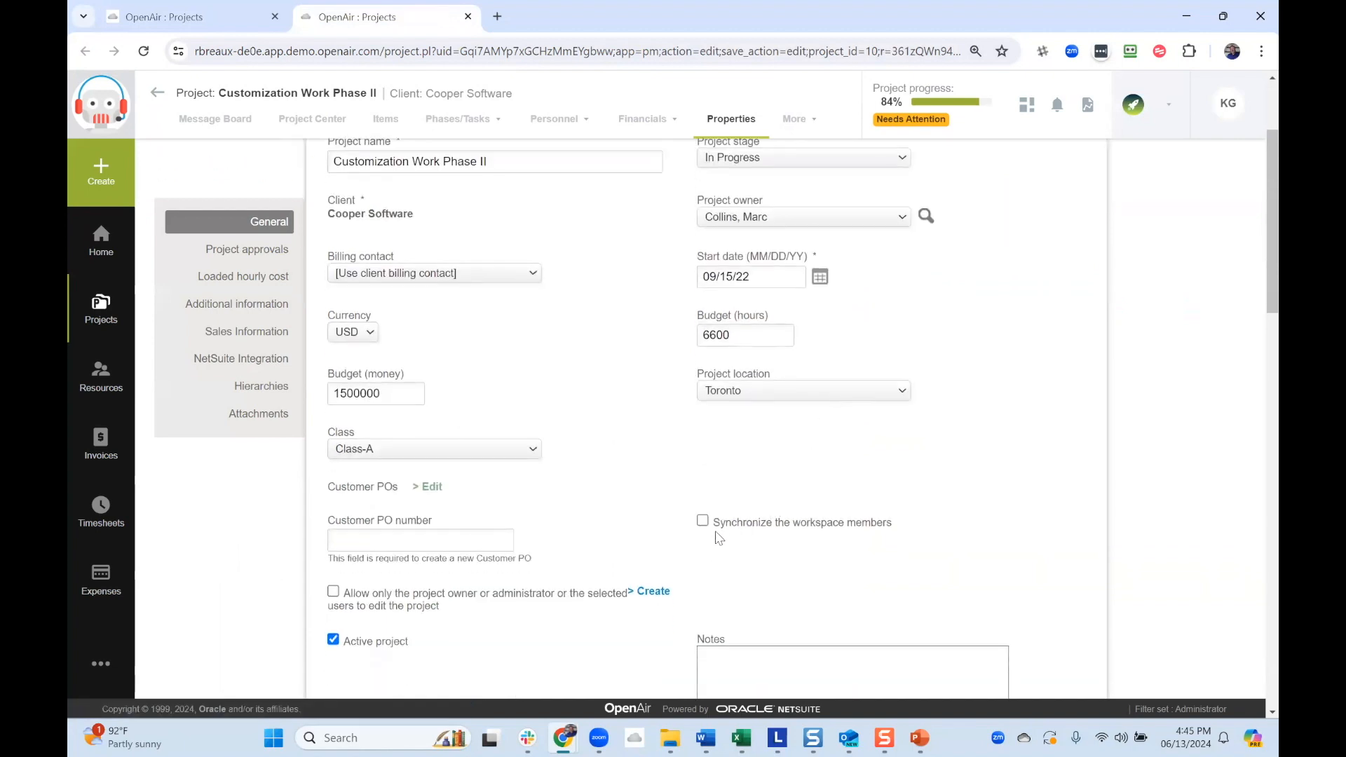
{"action": "scroll", "coordinate": [719, 538], "scroll_direction": "down", "scroll_amount": 5}
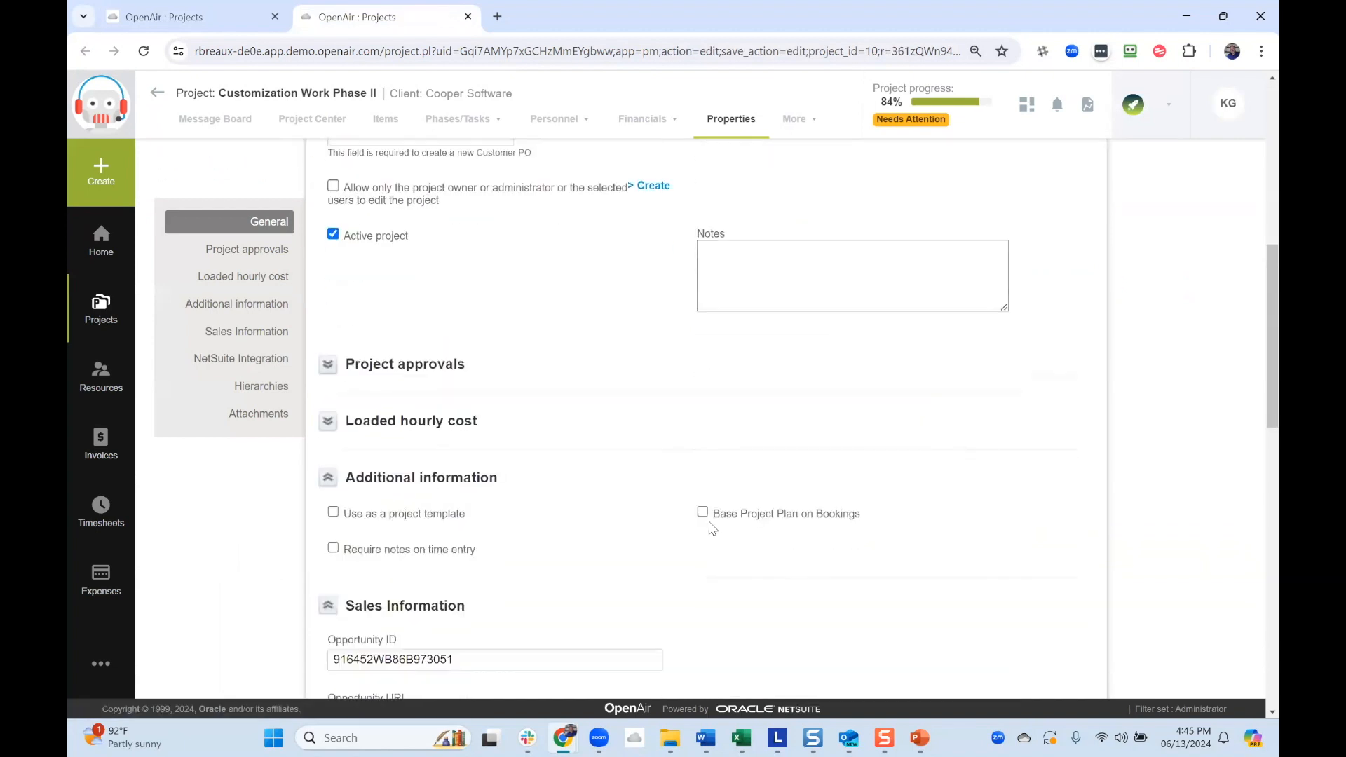
{"action": "left_click", "coordinate": [703, 514]}
{"action": "scroll", "coordinate": [635, 527], "scroll_direction": "up", "scroll_amount": 7}
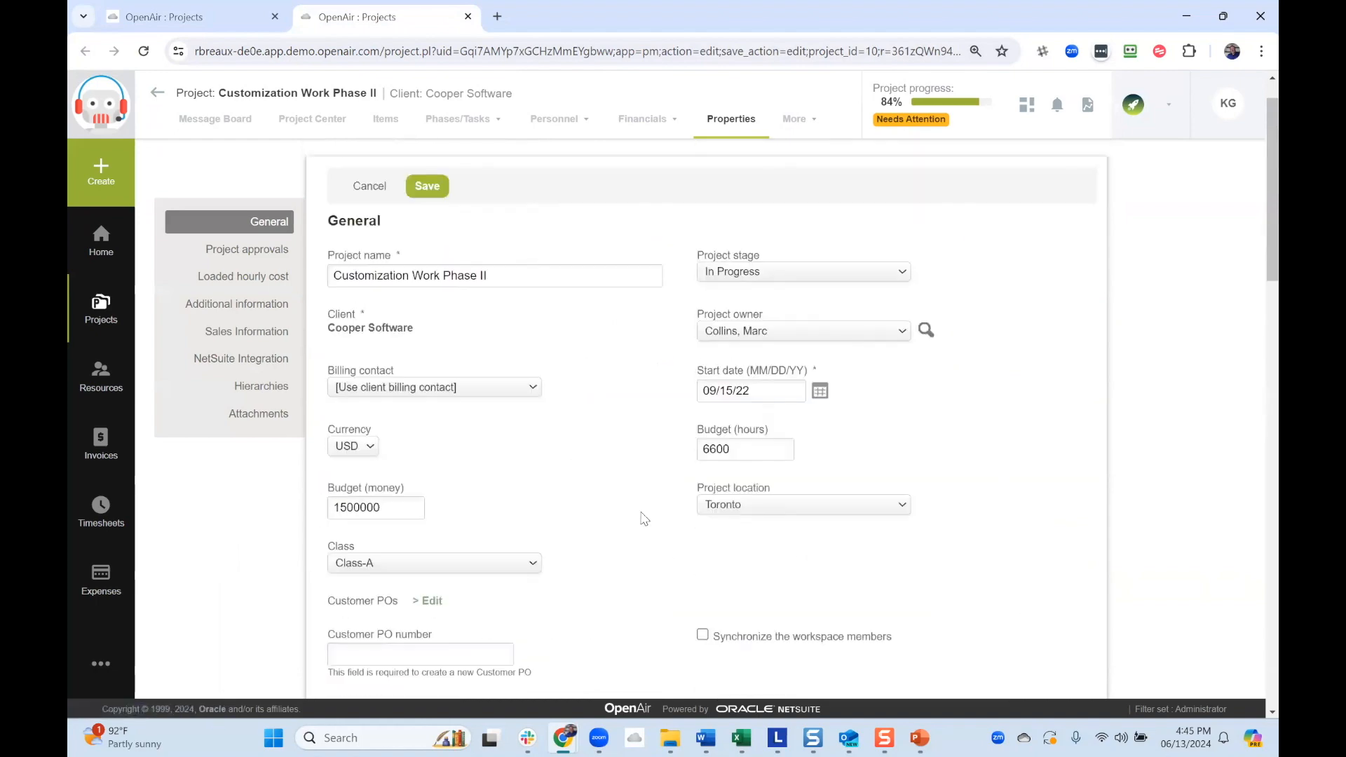
{"action": "left_click", "coordinate": [429, 234]}
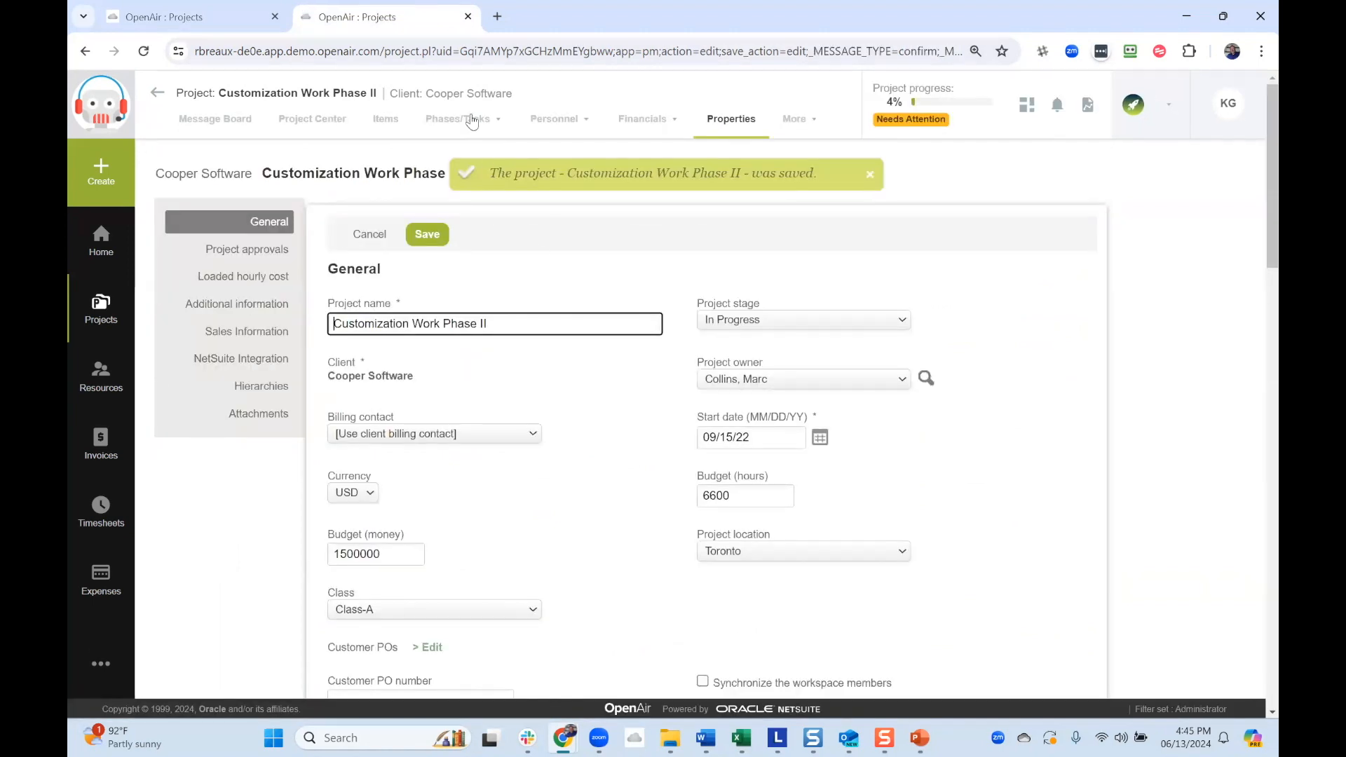
- Return to the project center and examine the start dates, finish dates and completion percentages of the Initiate and Analyze tasks
{"action": "left_click", "coordinate": [312, 119]}
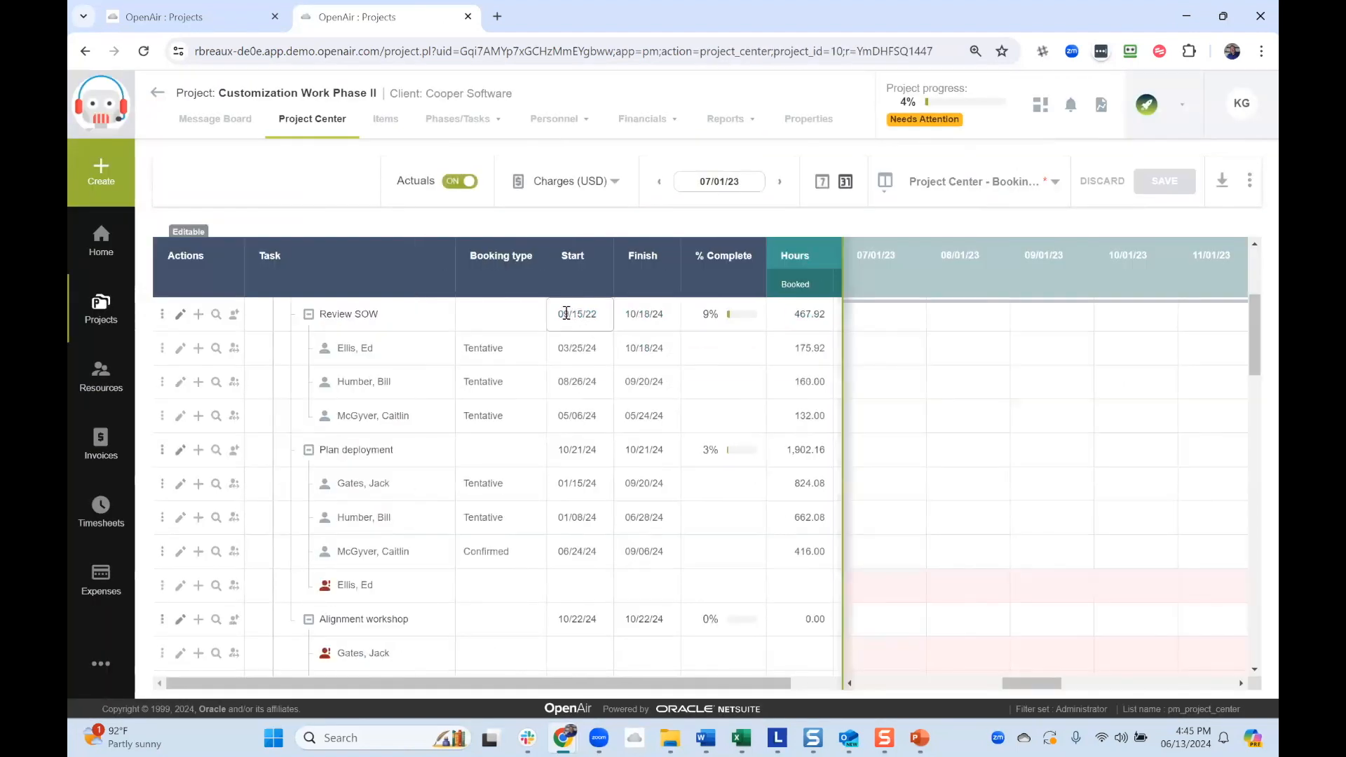
{"action": "scroll", "coordinate": [624, 370], "scroll_direction": "up", "scroll_amount": 3}
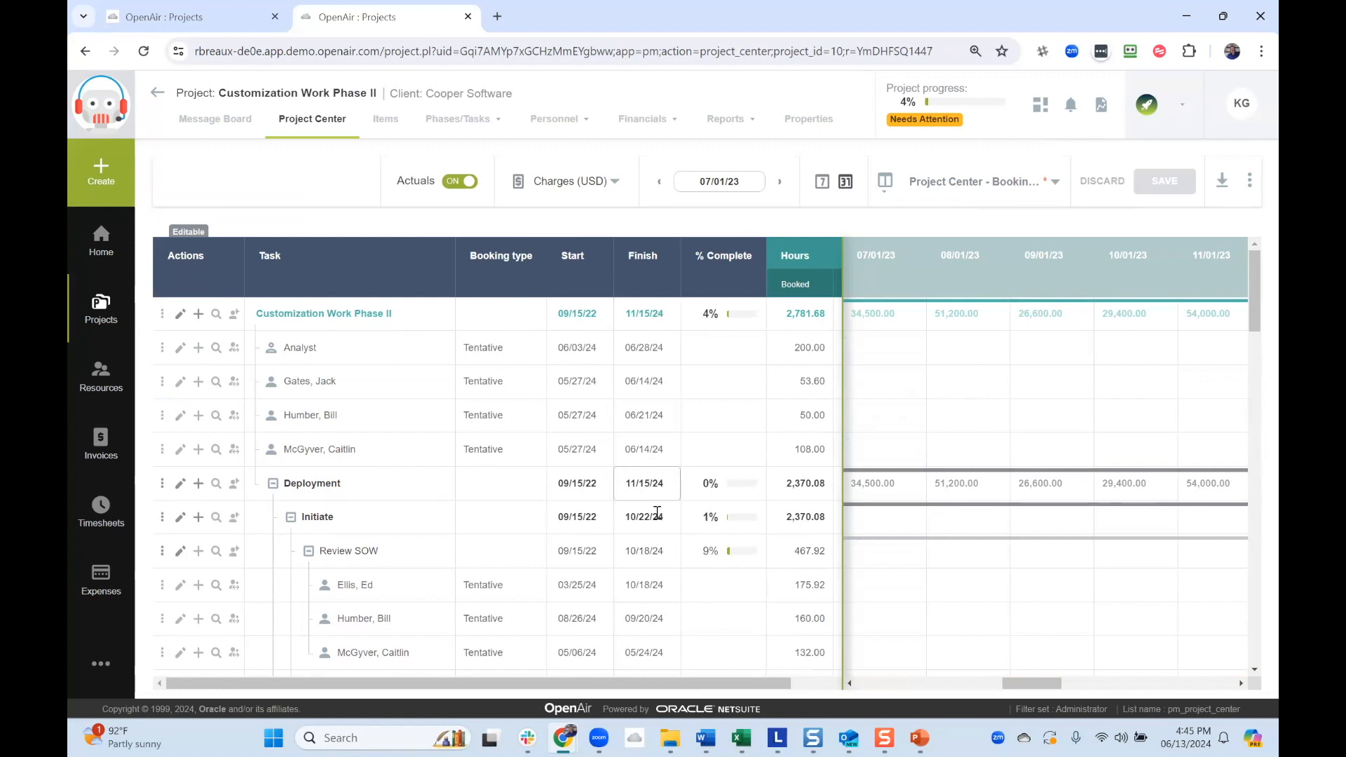
{"action": "scroll", "coordinate": [657, 512], "scroll_direction": "down", "scroll_amount": 1}
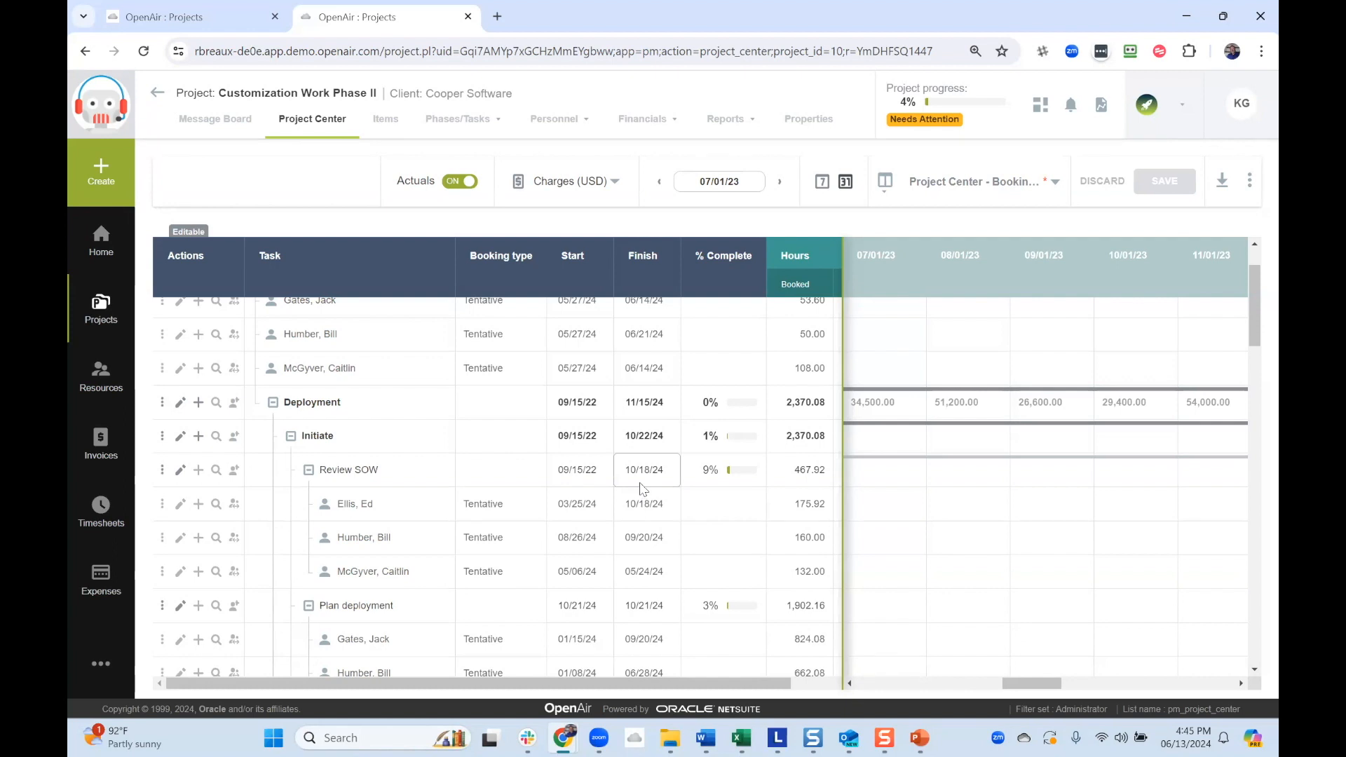
{"action": "scroll", "coordinate": [641, 490], "scroll_direction": "down", "scroll_amount": 2}
{"action": "scroll", "coordinate": [655, 505], "scroll_direction": "down", "scroll_amount": 3}
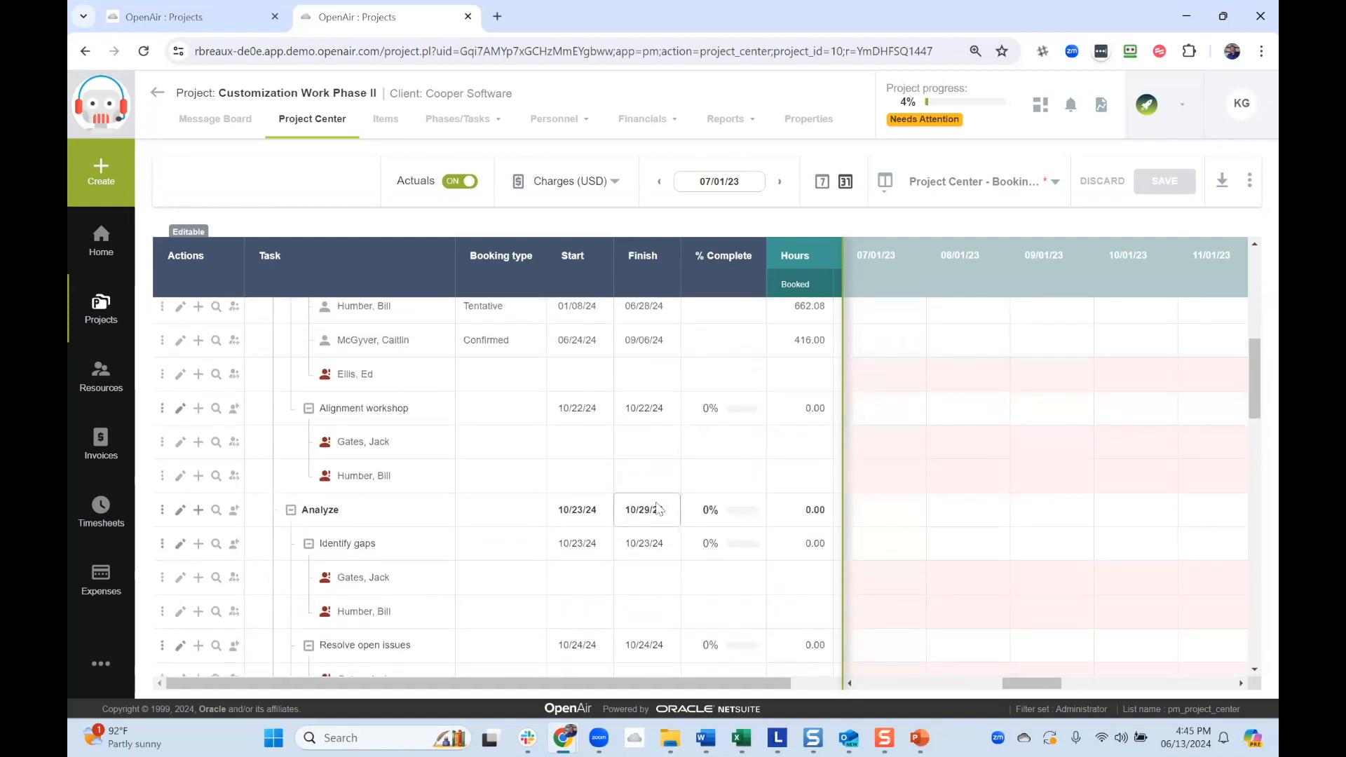
{"action": "scroll", "coordinate": [659, 515], "scroll_direction": "down", "scroll_amount": 2}
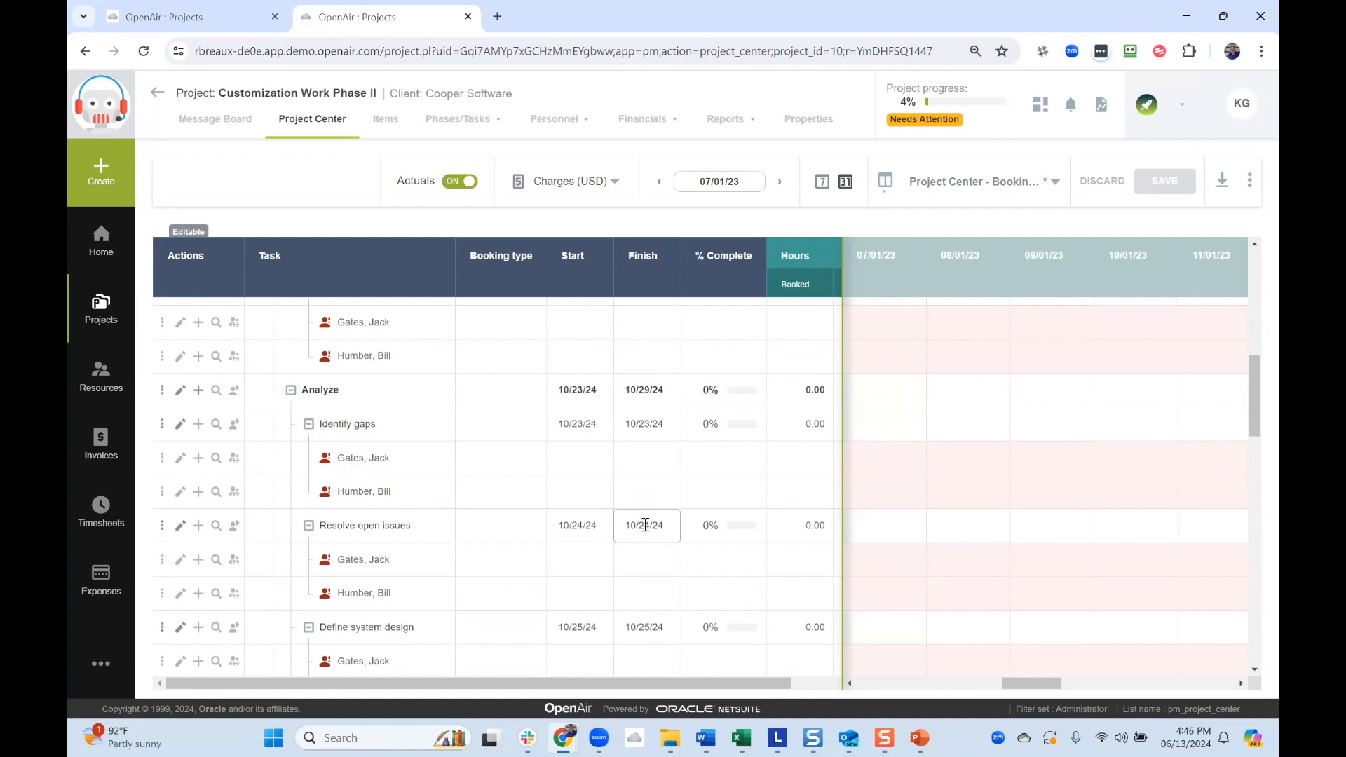
{"action": "scroll", "coordinate": [645, 525], "scroll_direction": "up", "scroll_amount": 10}
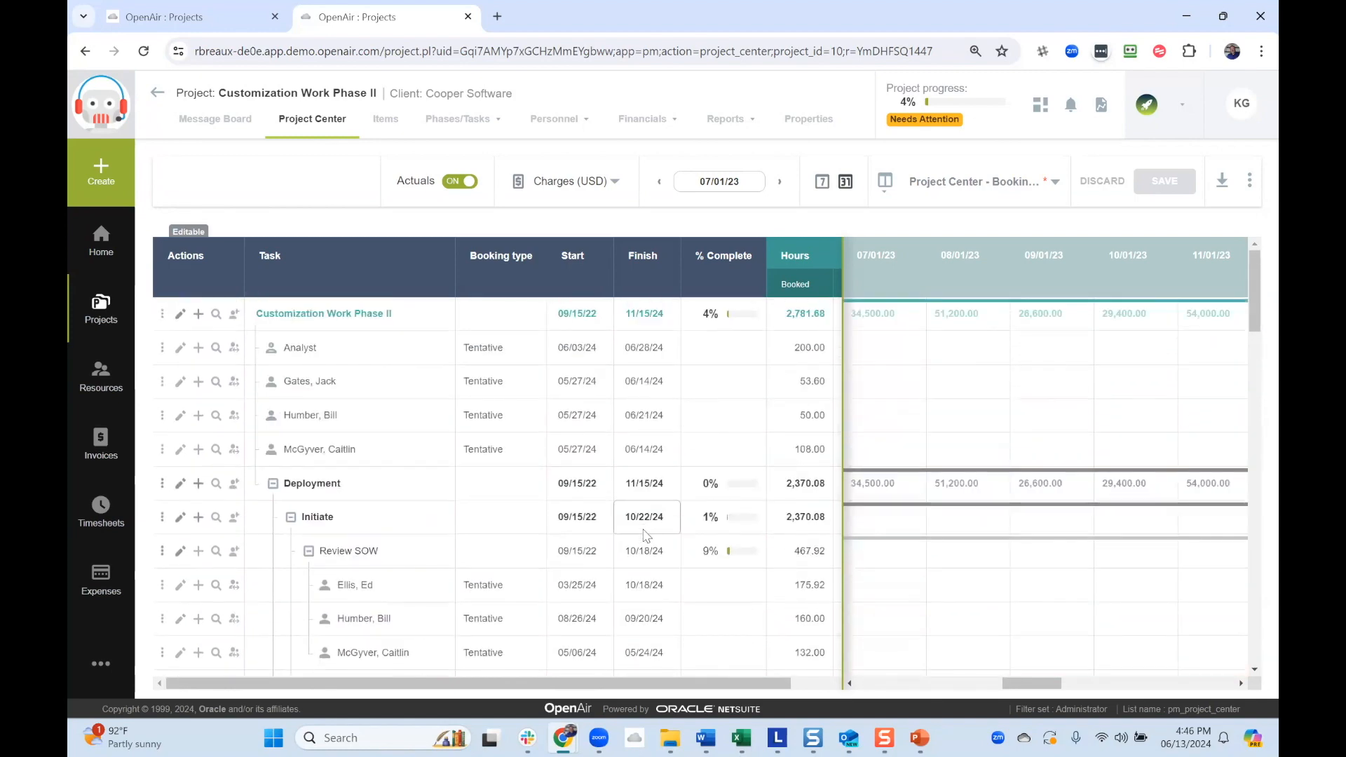